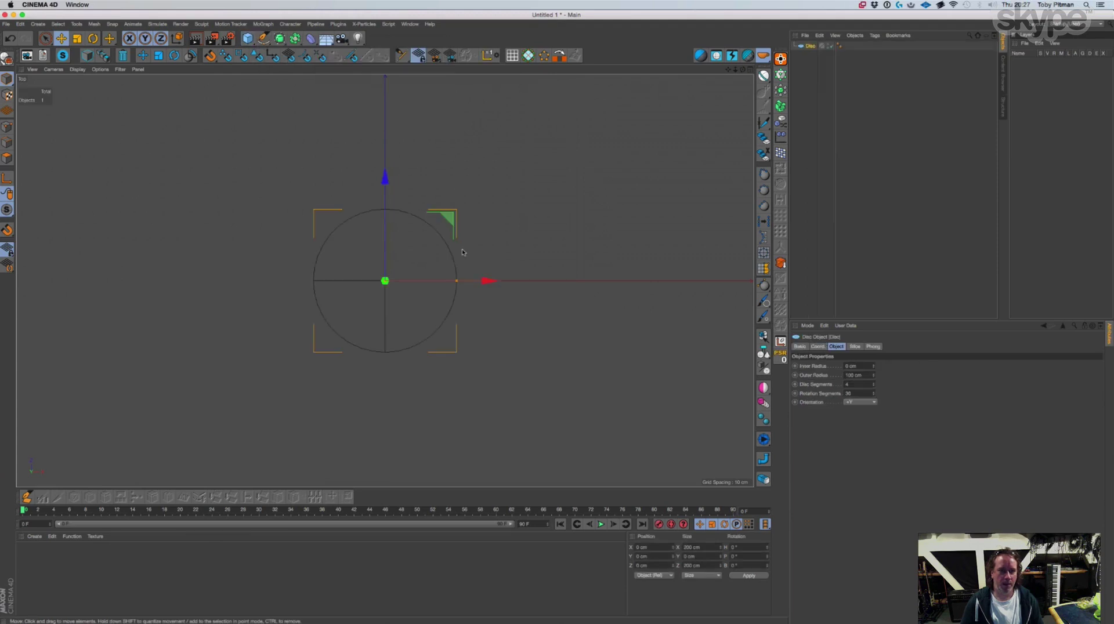
Show the disc's mesh lines and set it to 18 rotation segments and 2 disc segments
key("n")
key("h")
scroll(379, 293, "up", 6)
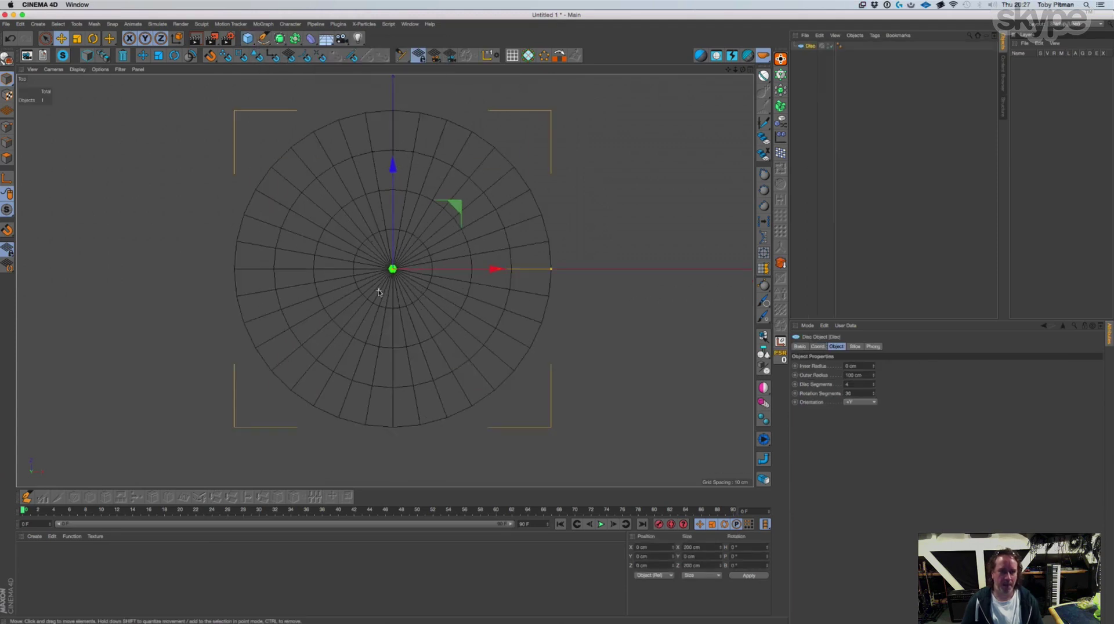
left_click(849, 393)
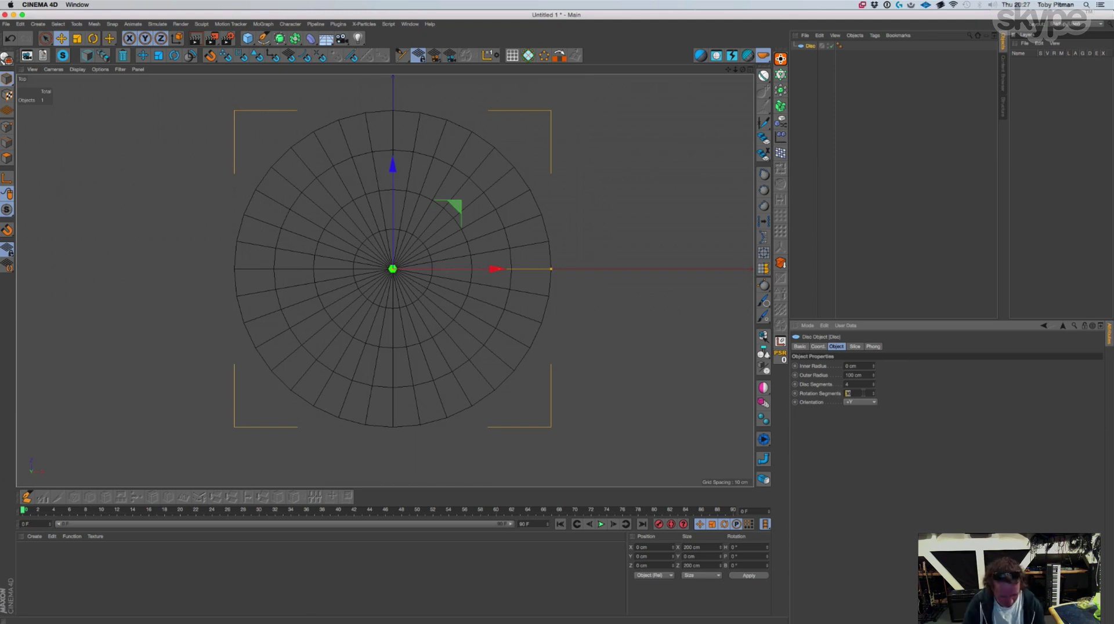
key("Return")
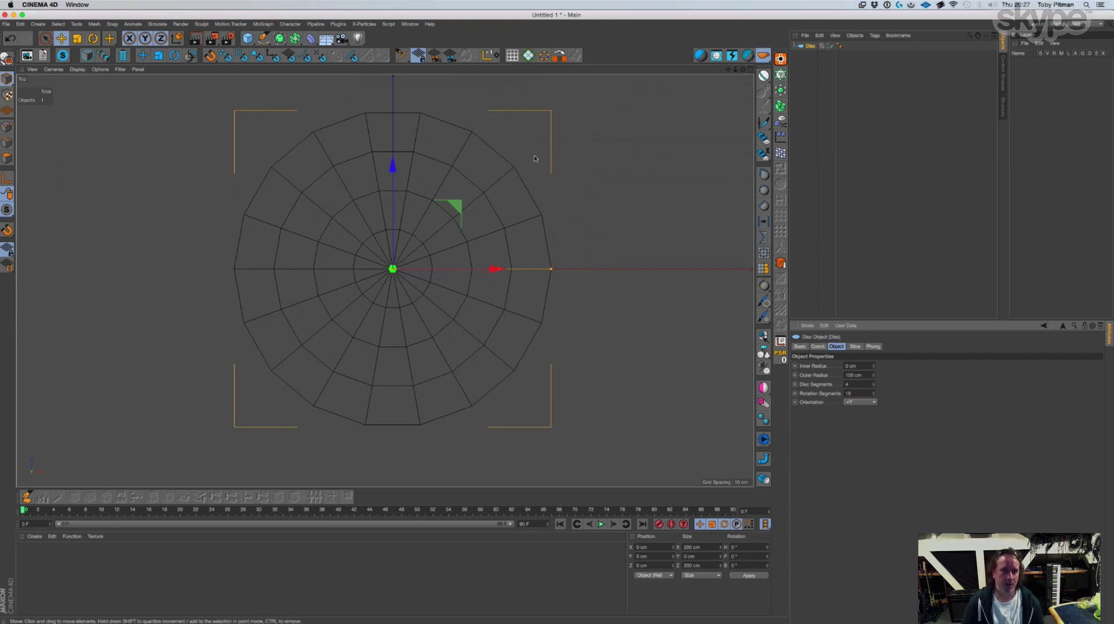
left_click(874, 387)
left_click(874, 386)
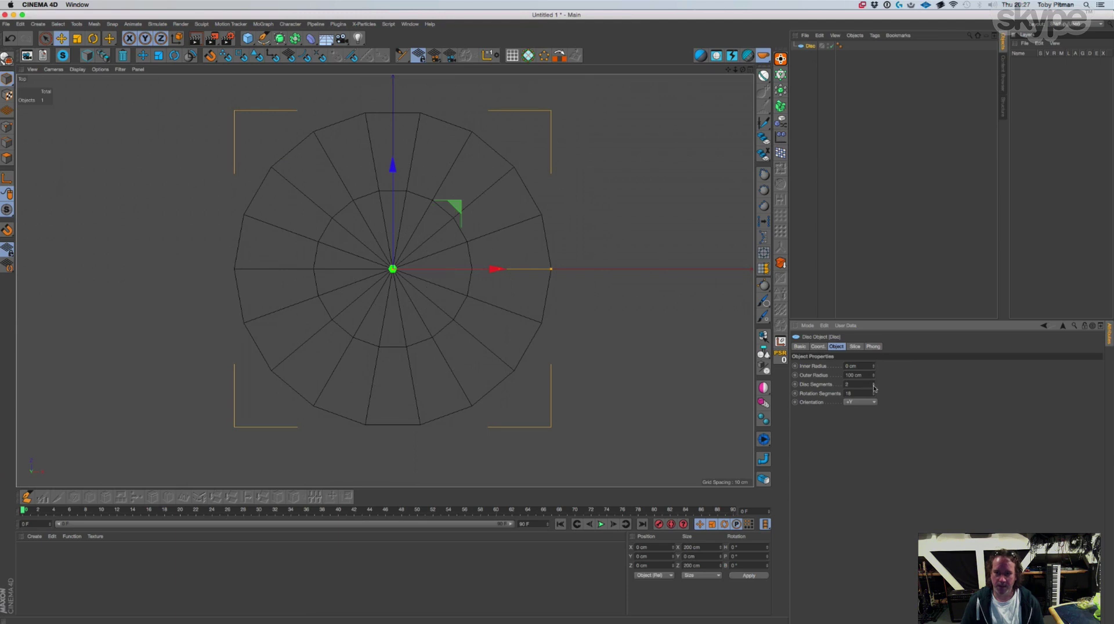
left_click(632, 303)
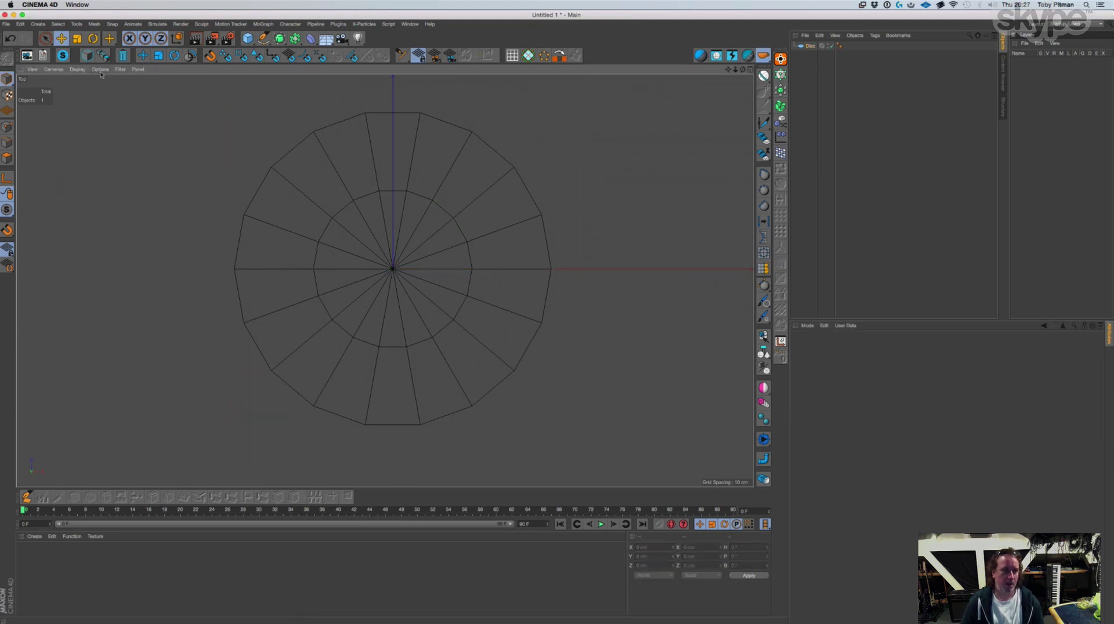
Convert the disc to an editable polygon object and switch to edge editing
left_click(810, 46)
left_click(7, 58)
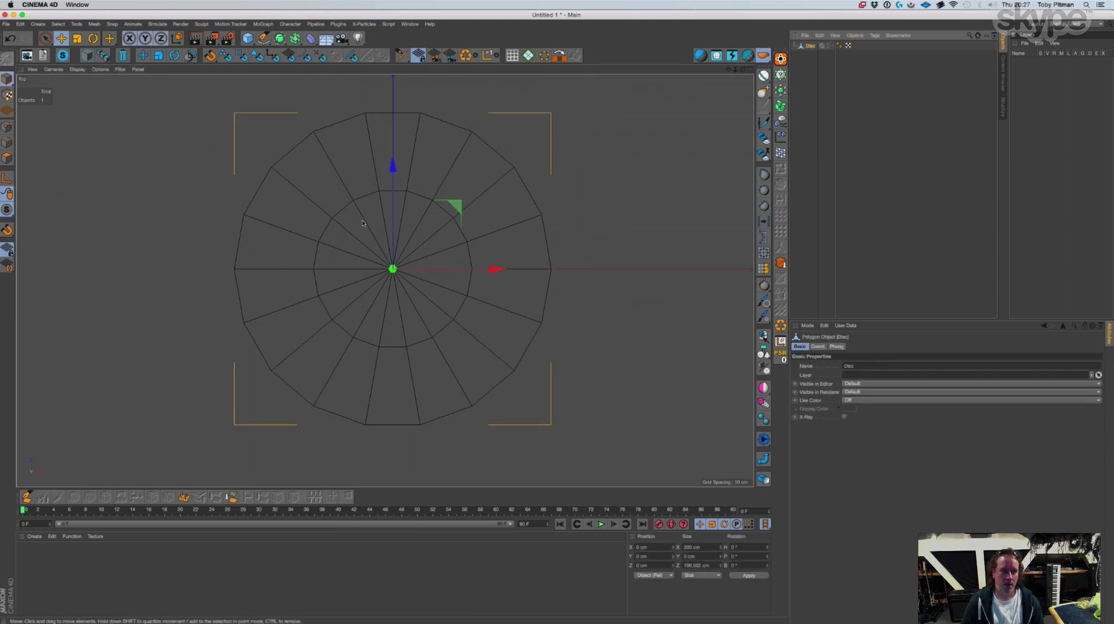
left_click(8, 143)
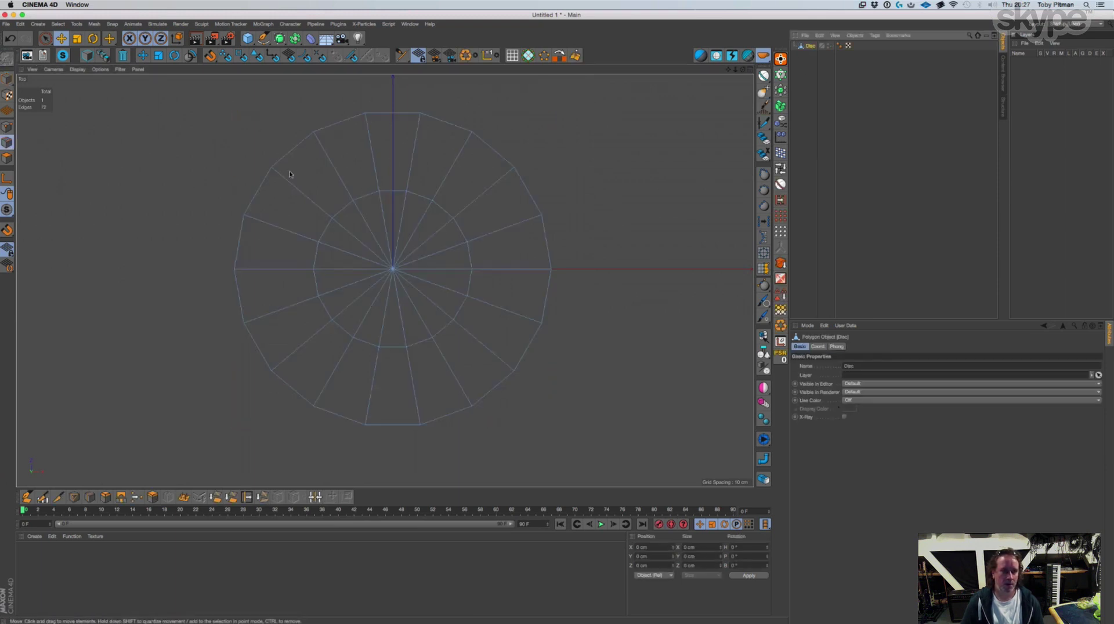
Scale the disc's inner edge loop outward uniformly to about 140%
double_click(364, 196)
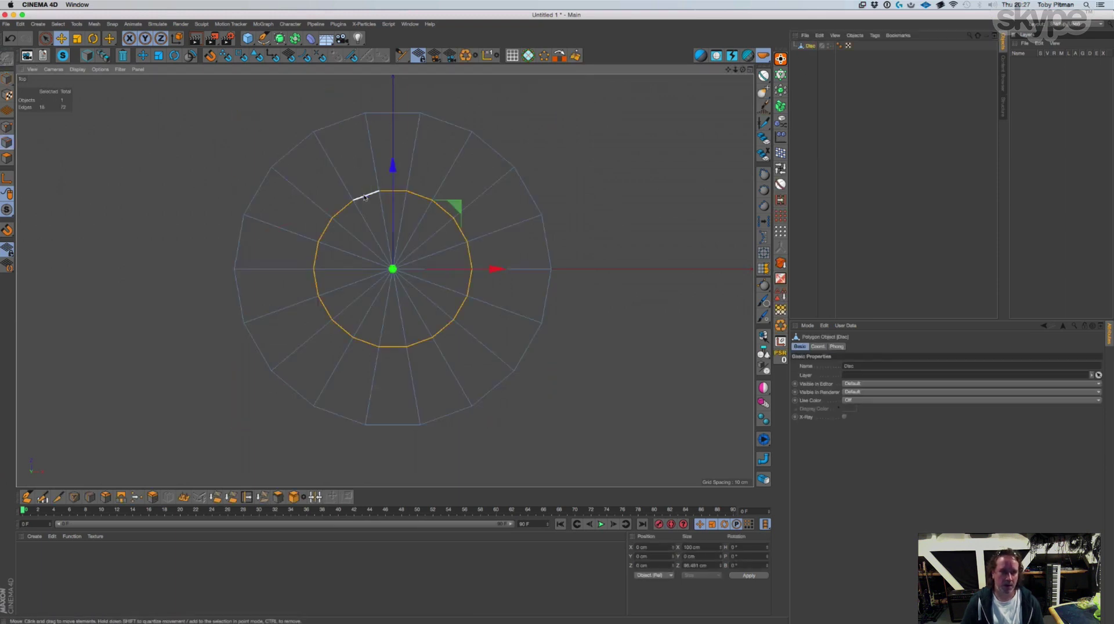
left_click(80, 39)
left_click_drag(450, 207, 611, 169)
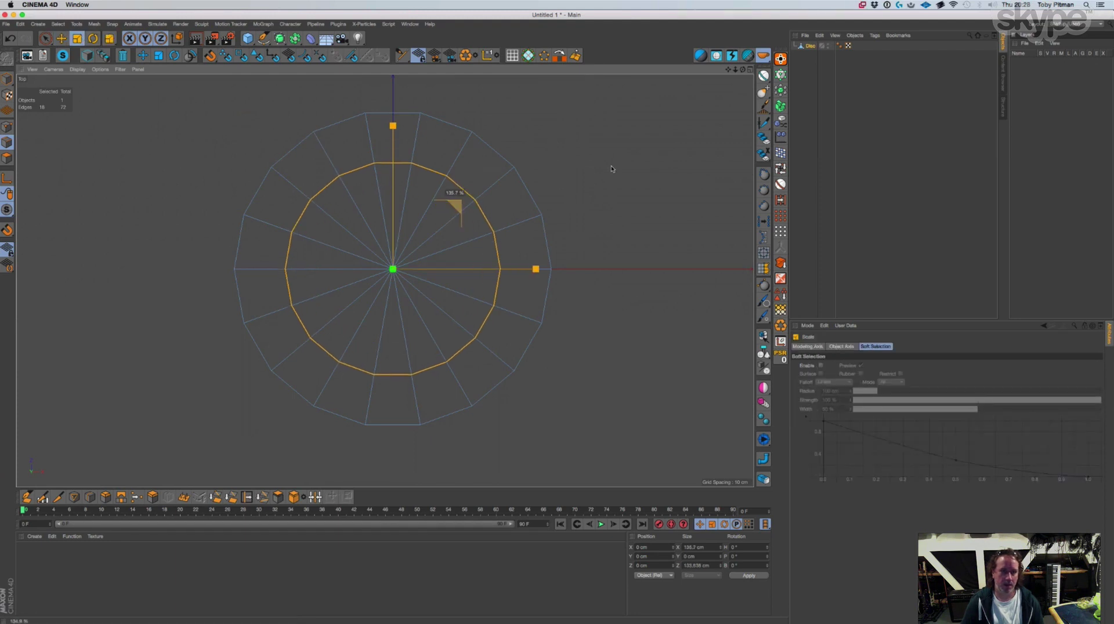
left_click(590, 168)
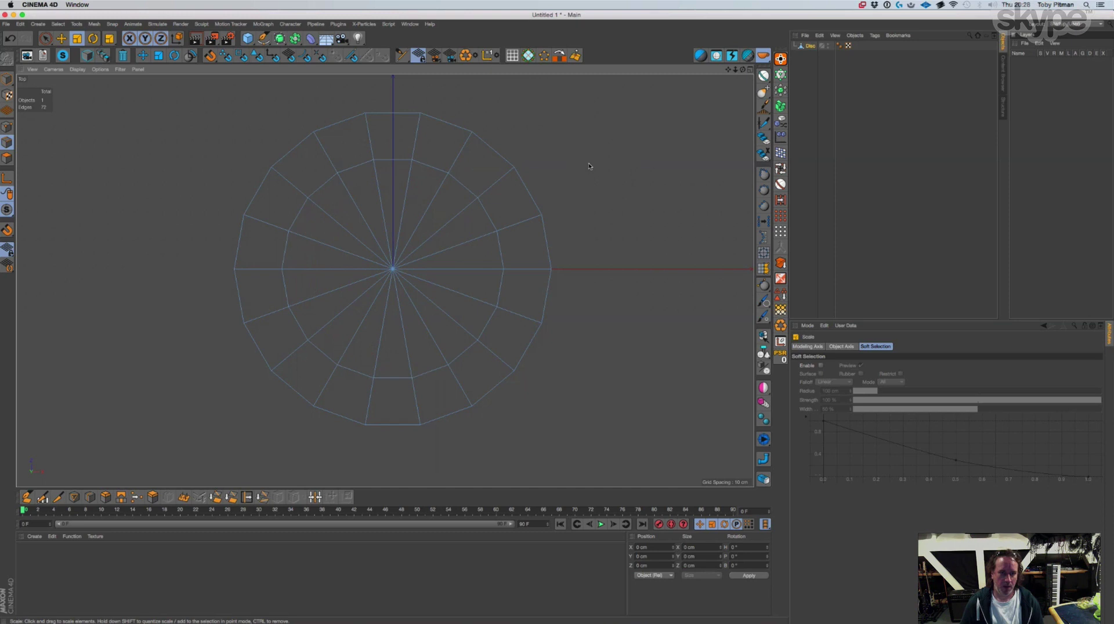
In the perspective view, select the disc's outer edge loop and move it down about 18 cm
middle_click(589, 167)
middle_click(273, 208)
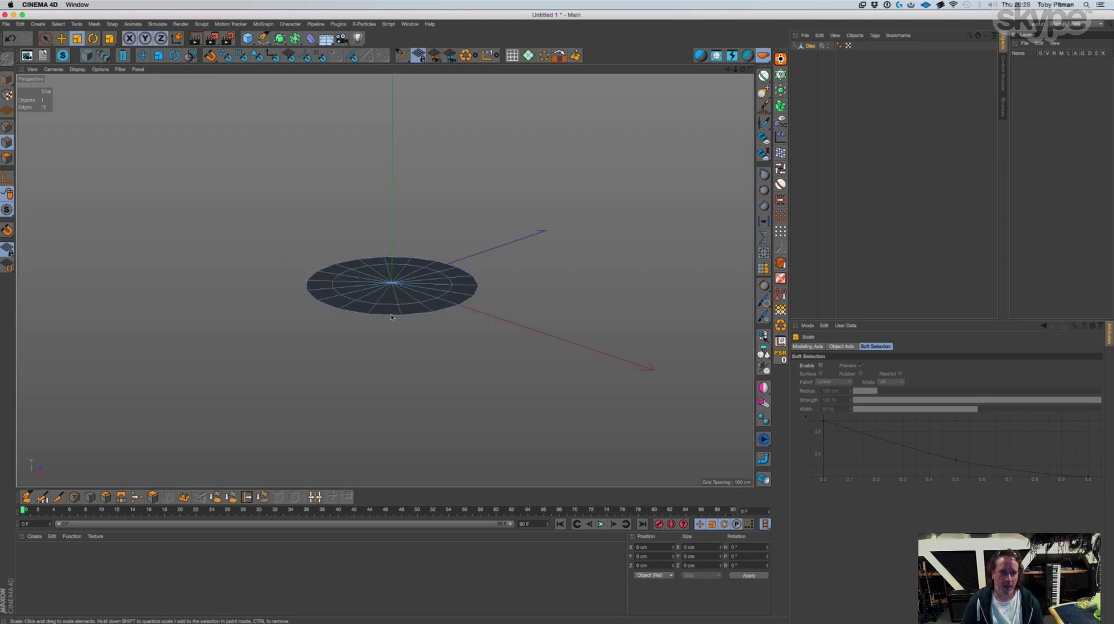
scroll(389, 311, "up", 4)
scroll(378, 261, "up", 2)
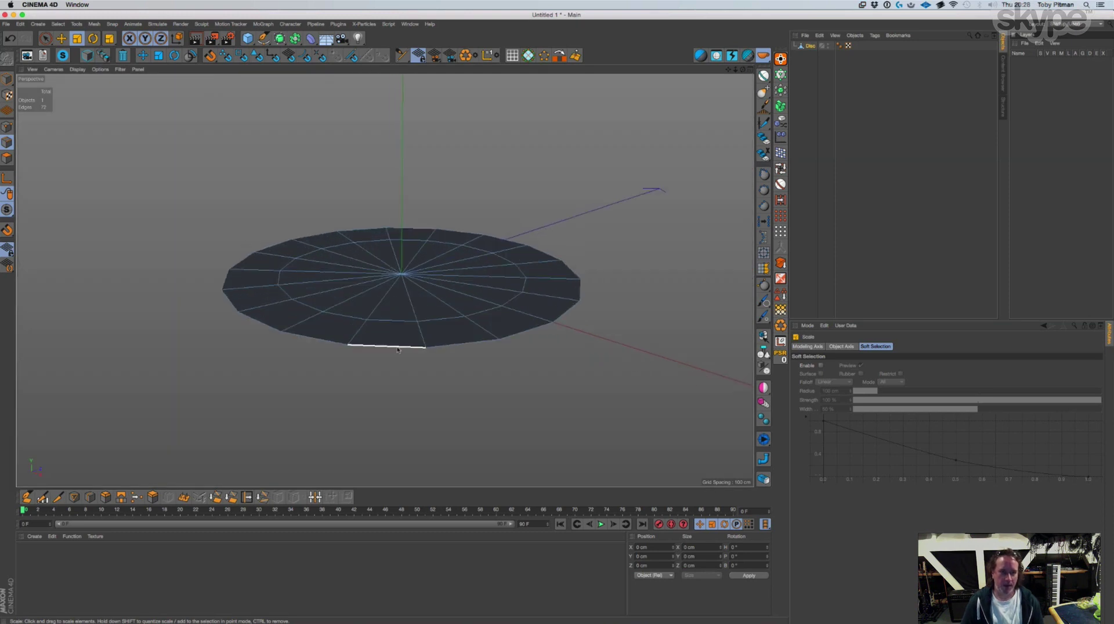
double_click(383, 347)
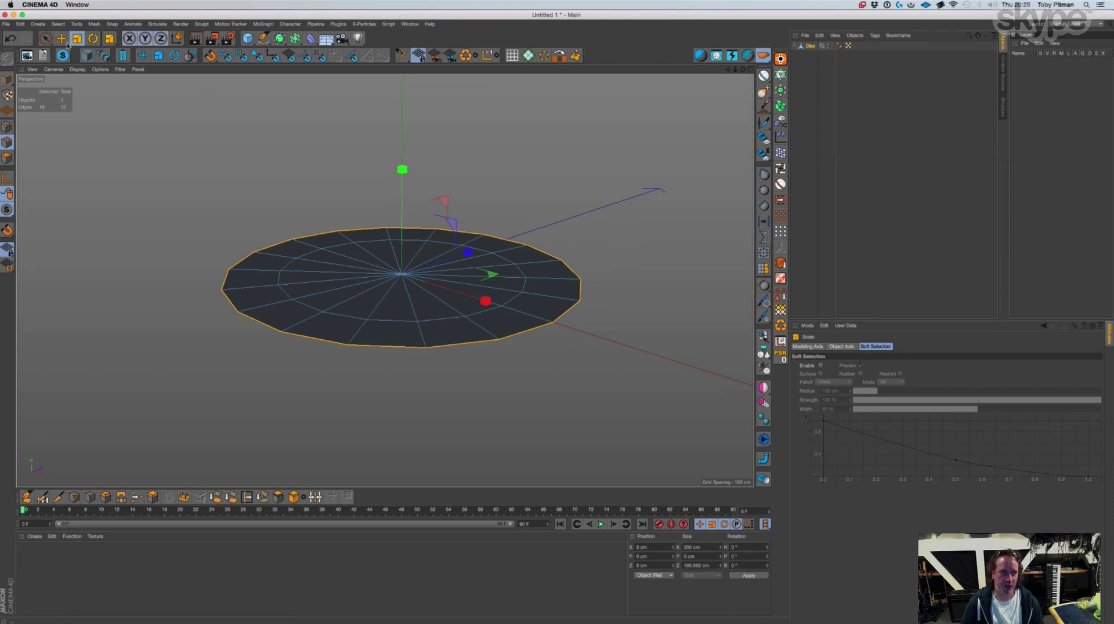
key("e")
left_click_drag(401, 170, 406, 204)
In the top view, cut a closed regular hexagon into the disc with Line Cut, joining every third outer vertex
middle_click(497, 219)
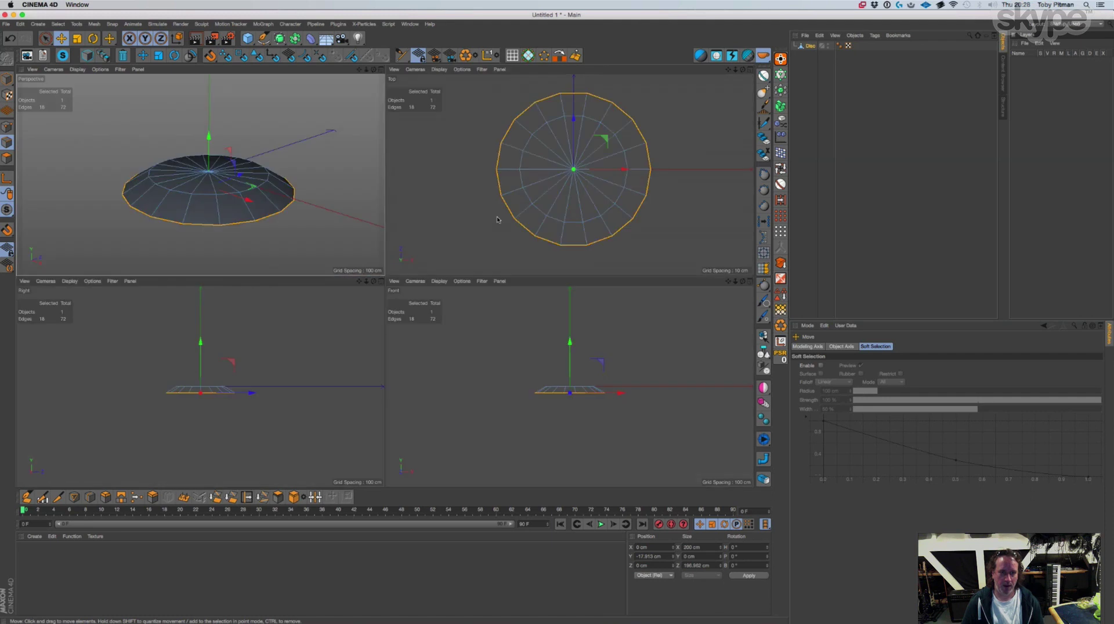
middle_click(456, 226)
left_click(141, 235)
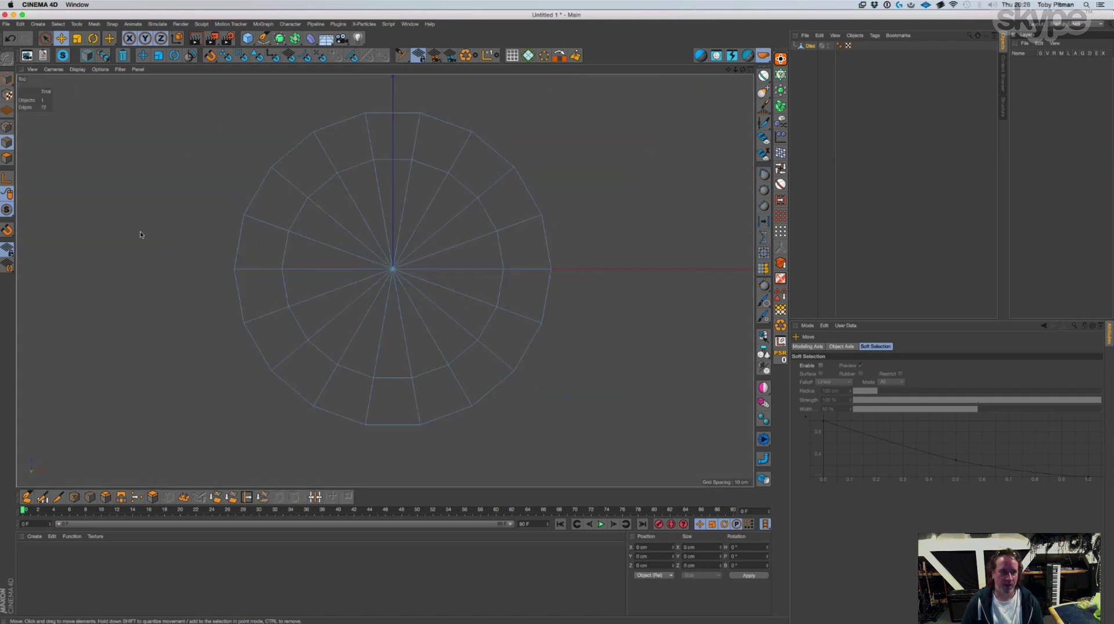
left_click(58, 498)
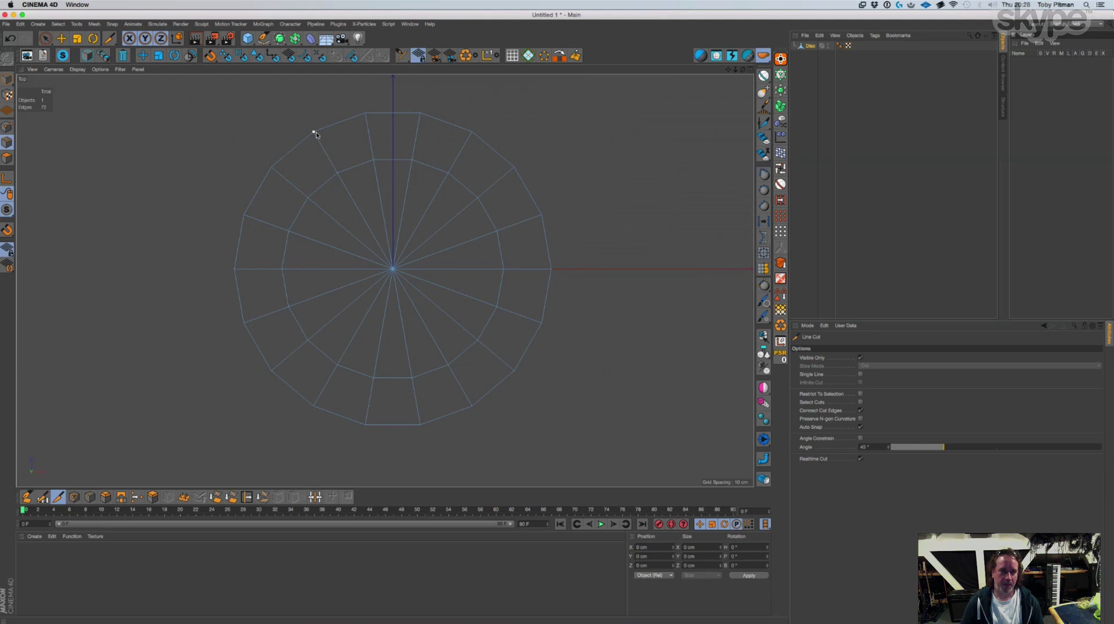
left_click(43, 498)
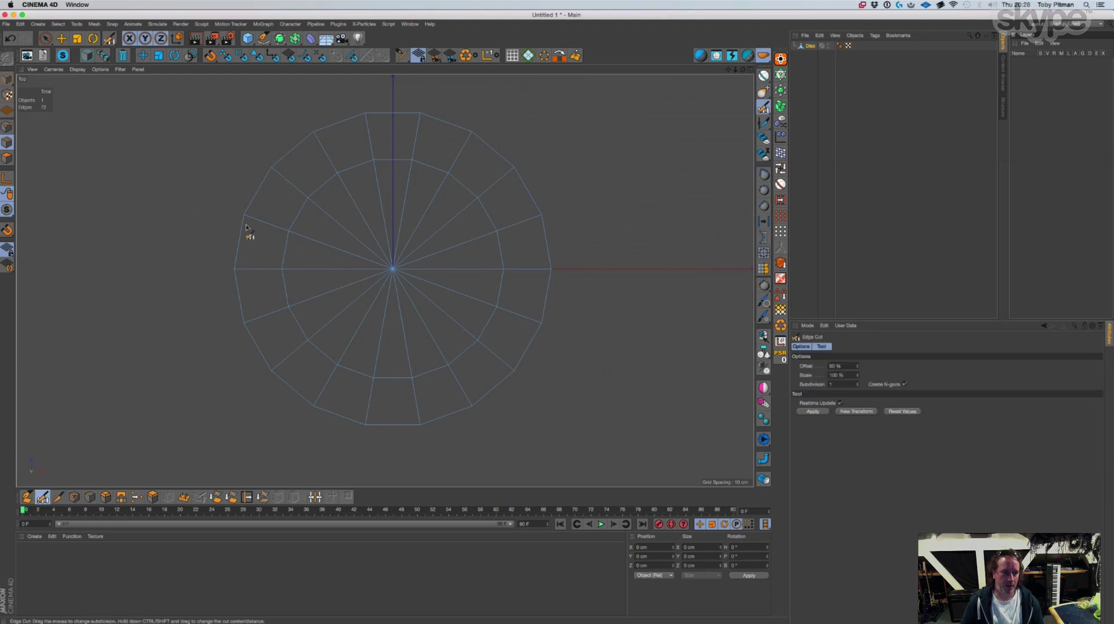
left_click(58, 498)
left_click(314, 132)
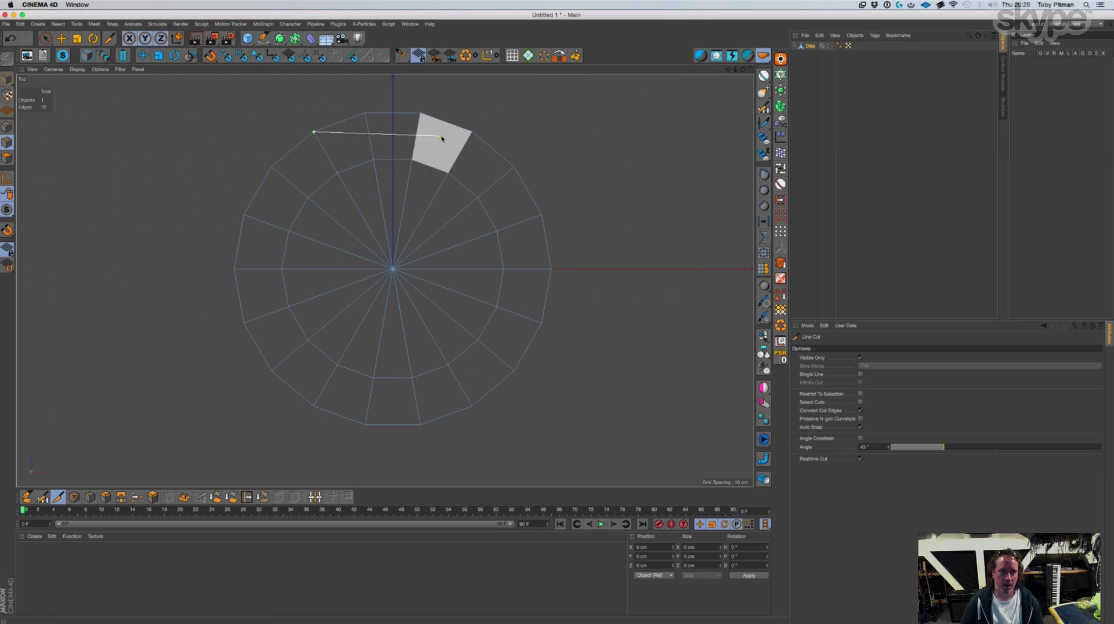
left_click(472, 133)
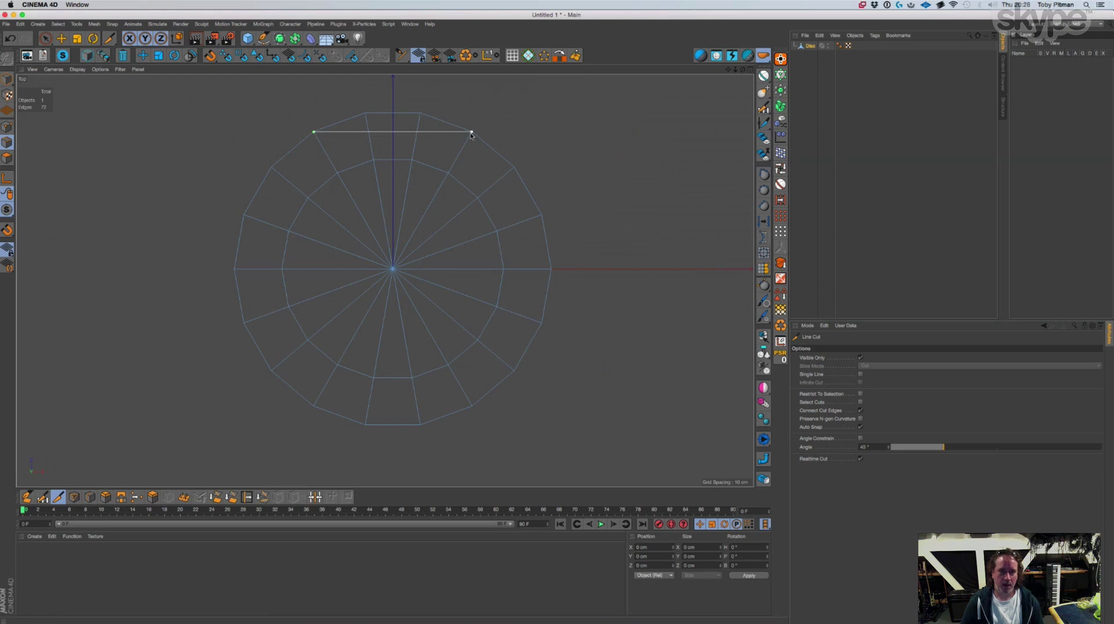
left_click(551, 269)
left_click(473, 406)
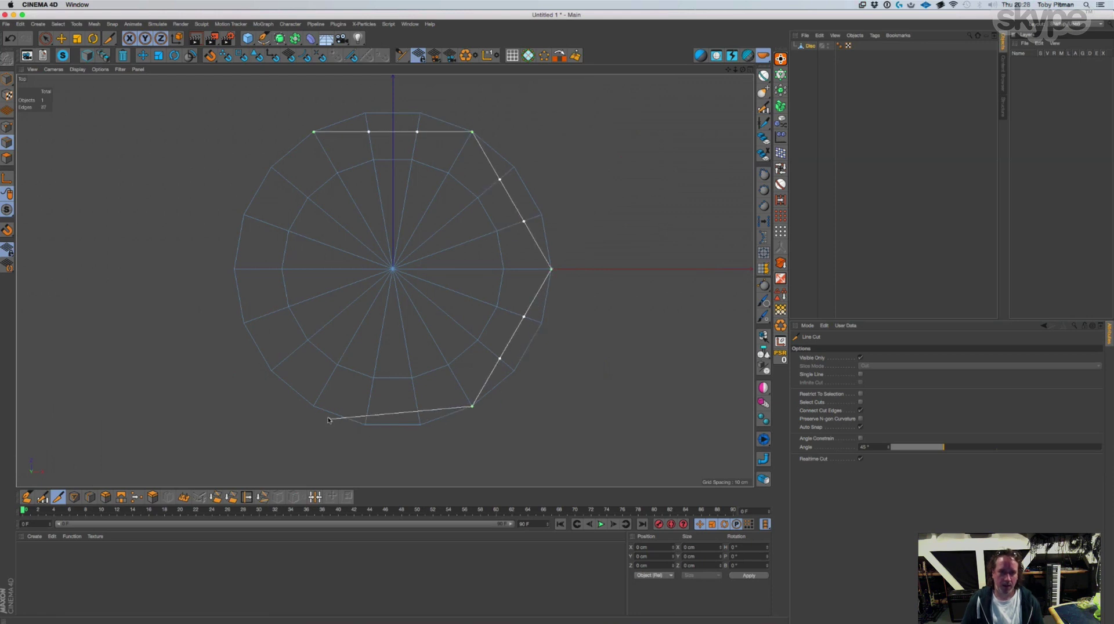
left_click(234, 269)
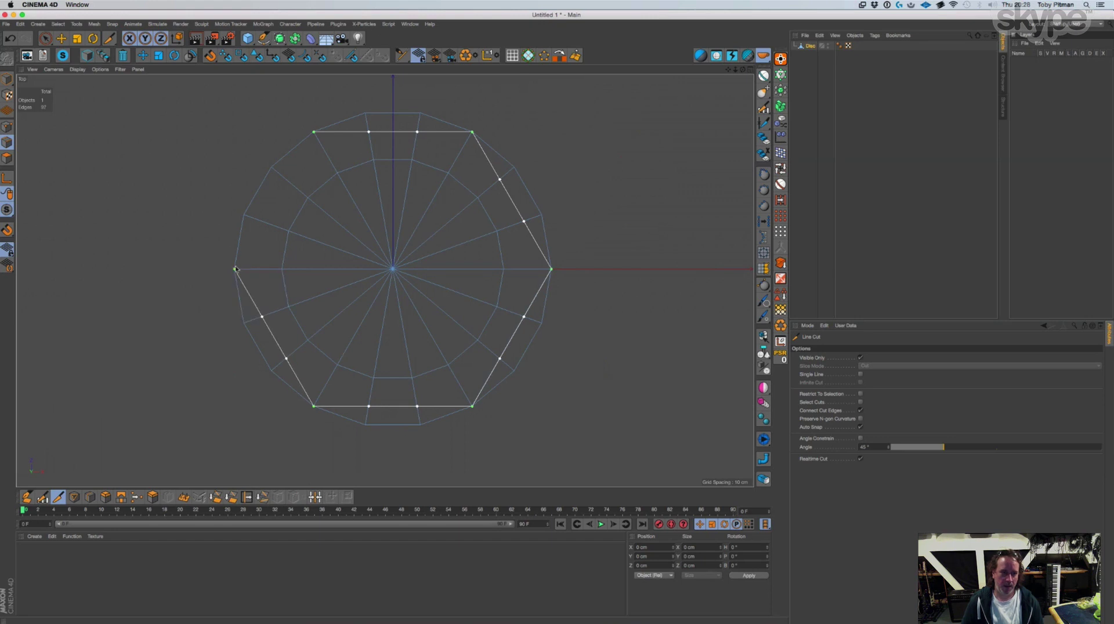
left_click(313, 132)
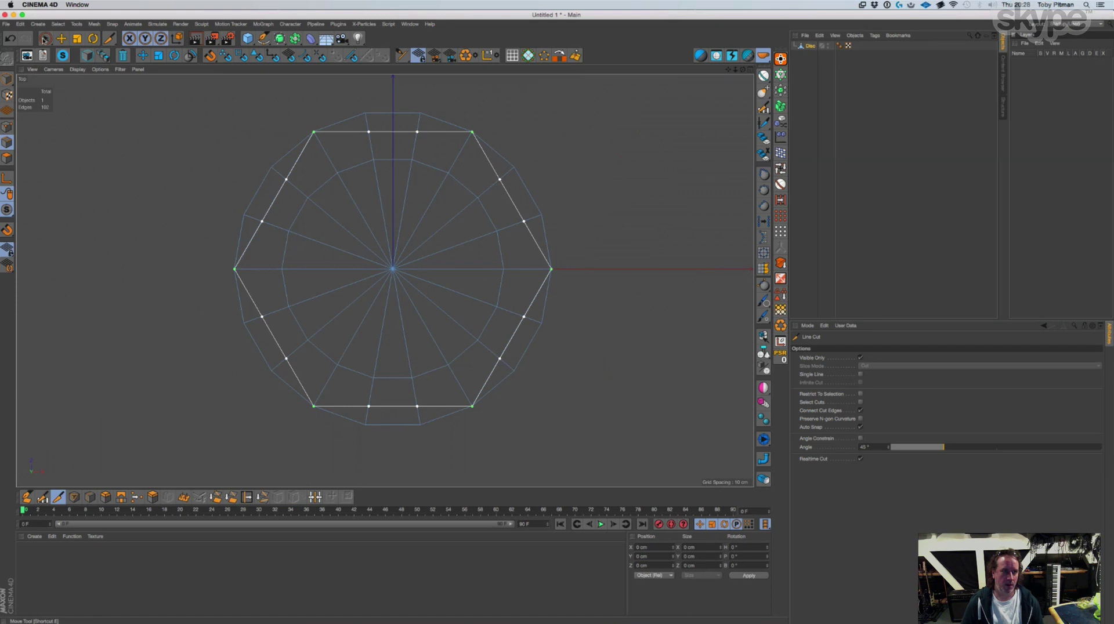
Select all the rim polygons outside the hexagonal cut and delete them
key("space")
left_click(7, 158)
left_click(266, 174)
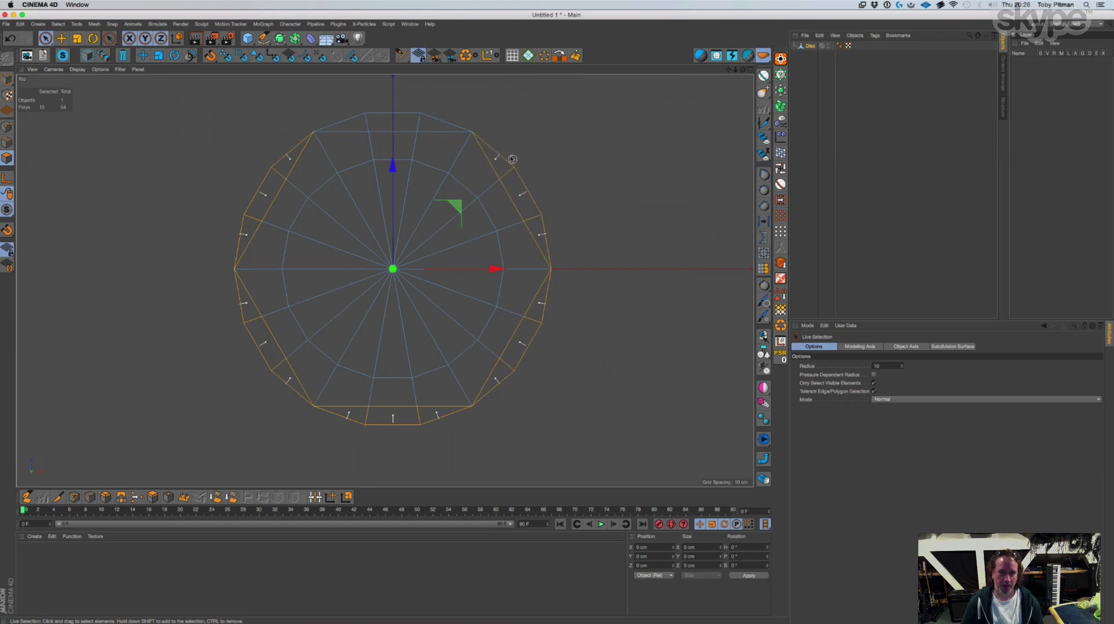
key("ctrl+z")
In the perspective view, lower the phong angle on the disc's Phong tag for sharper shading
middle_click(241, 142)
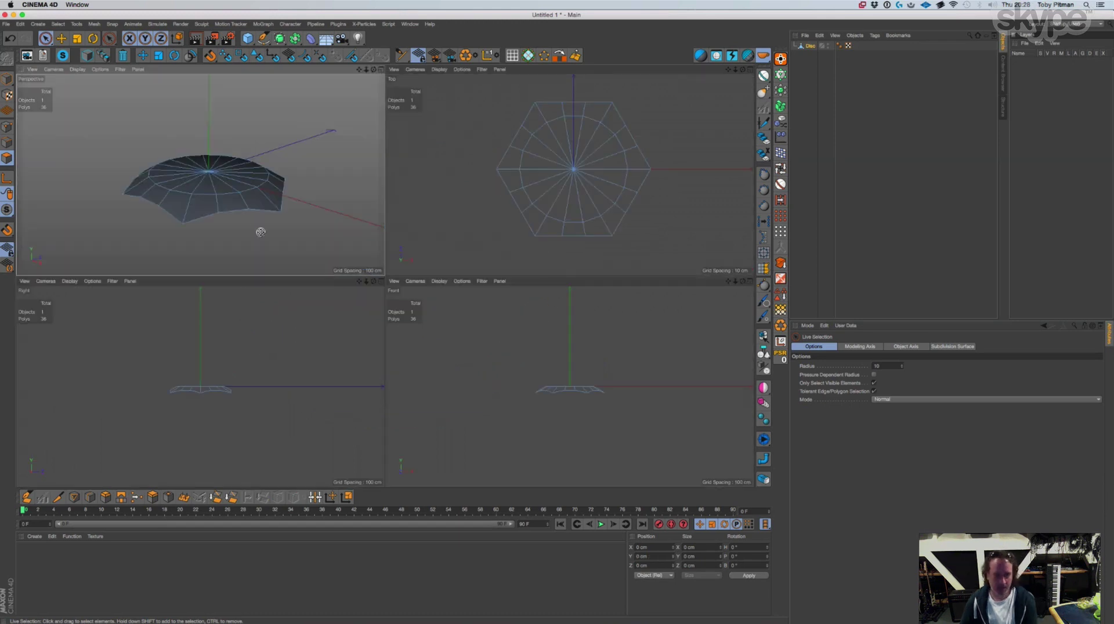
middle_click(259, 232)
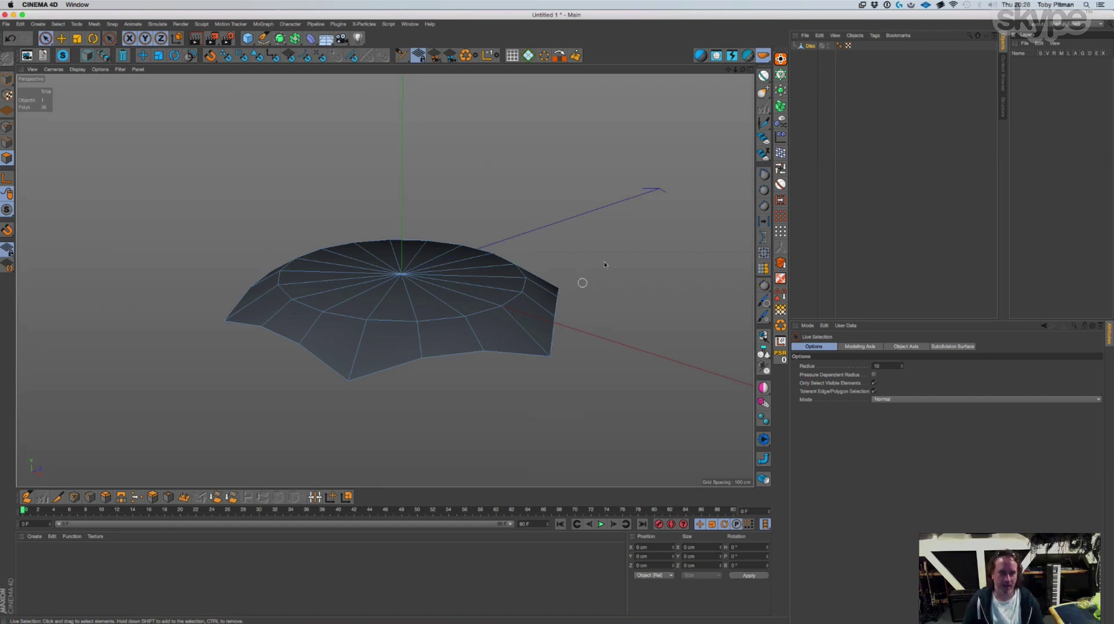
left_click_drag(743, 70, 746, 98)
left_click(839, 46)
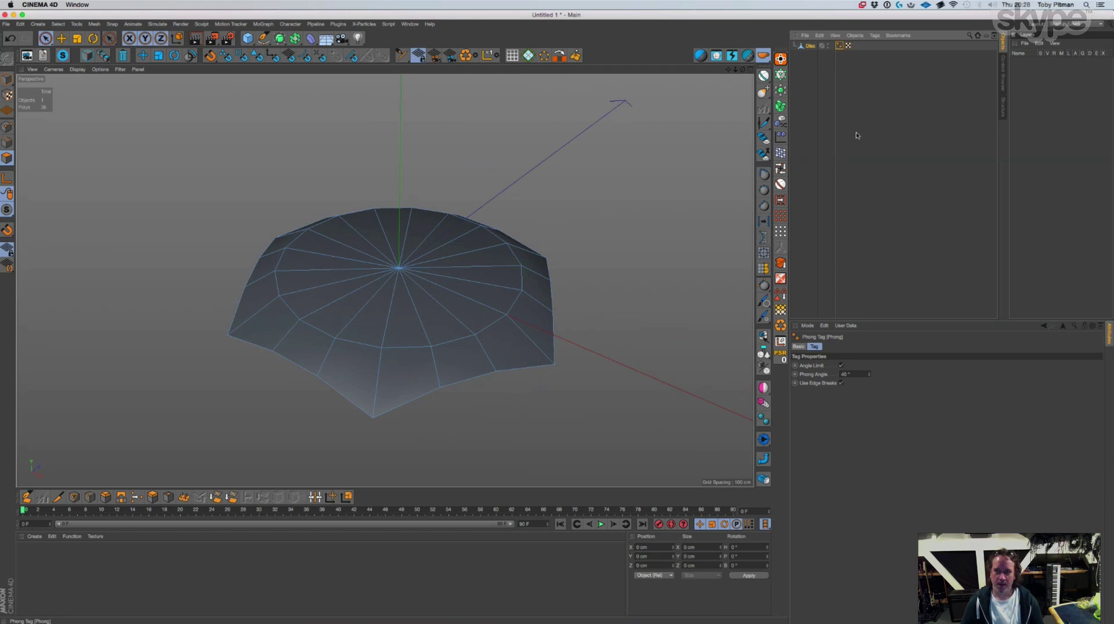
left_click_drag(869, 375, 869, 382)
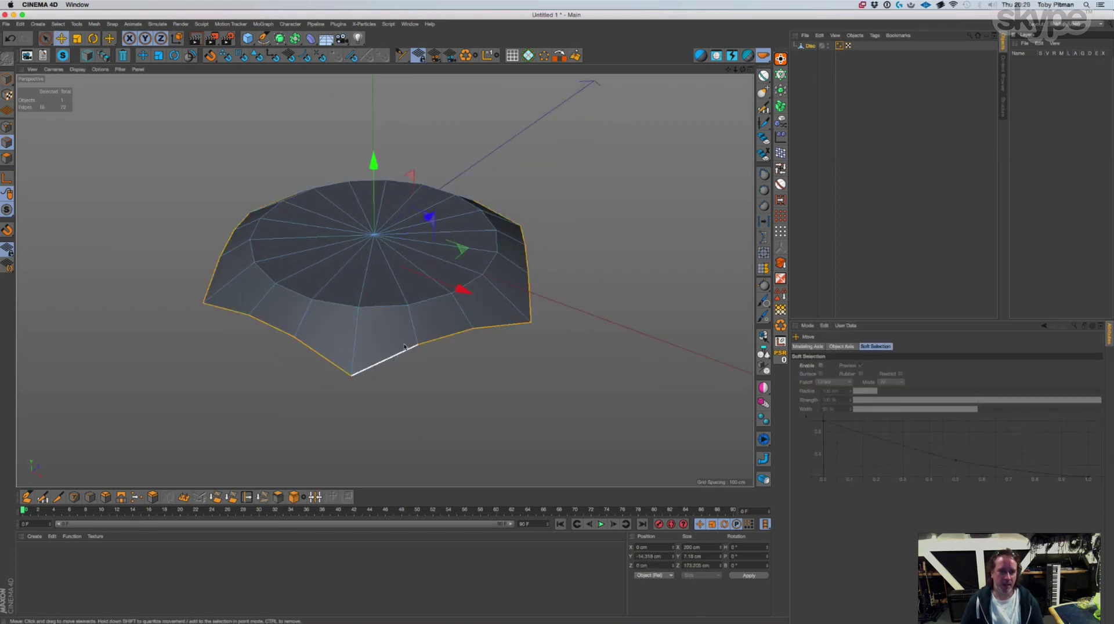
Extrude the hexagonal outer edge loop downward to form side walls and flatten its bottom edge to zero height
left_click_drag(378, 183, 386, 308)
key("t")
middle_click_drag(430, 366, 400, 321, "alt")
left_click_drag(400, 322, 399, 320, "alt")
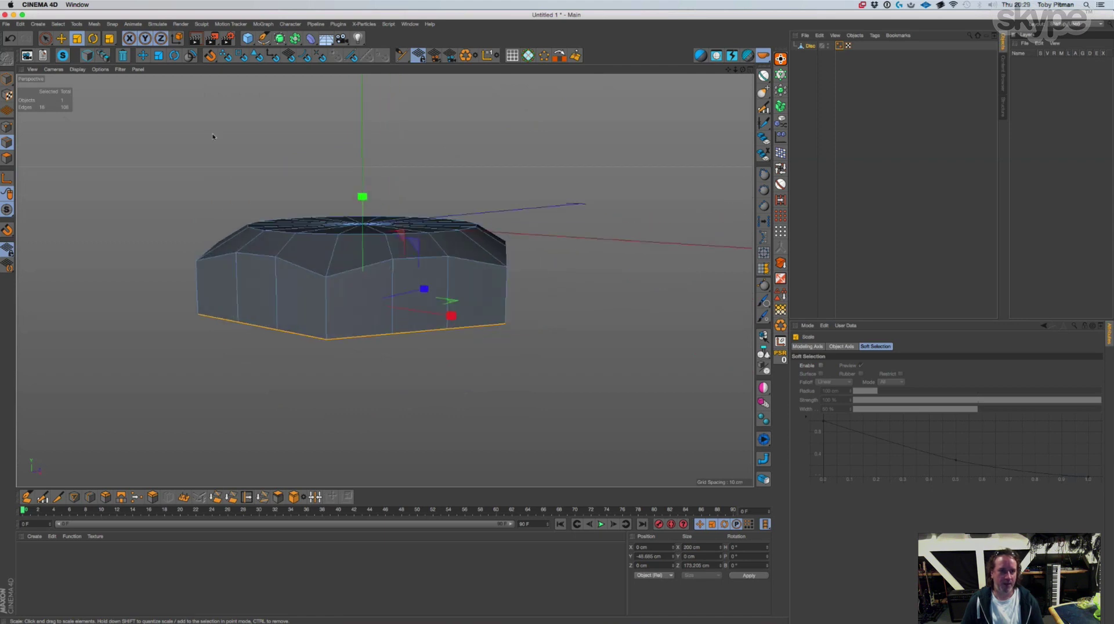
Raise the flattened bottom edge loop to shorten the side walls, leaving the whole body about 36 cm high
left_click(61, 38)
left_click_drag(357, 208, 380, 252)
middle_click_drag(379, 252, 444, 314, "alt")
left_click(519, 400)
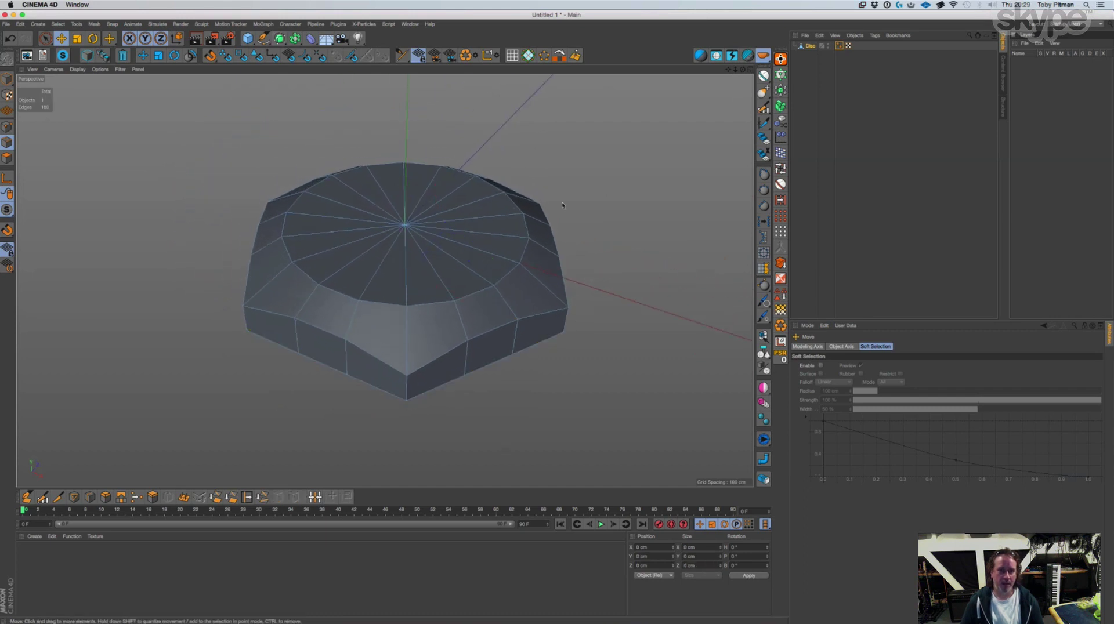
In the right view, move the object's axis to its base using Axis Center with Y at -100%
middle_click(614, 216)
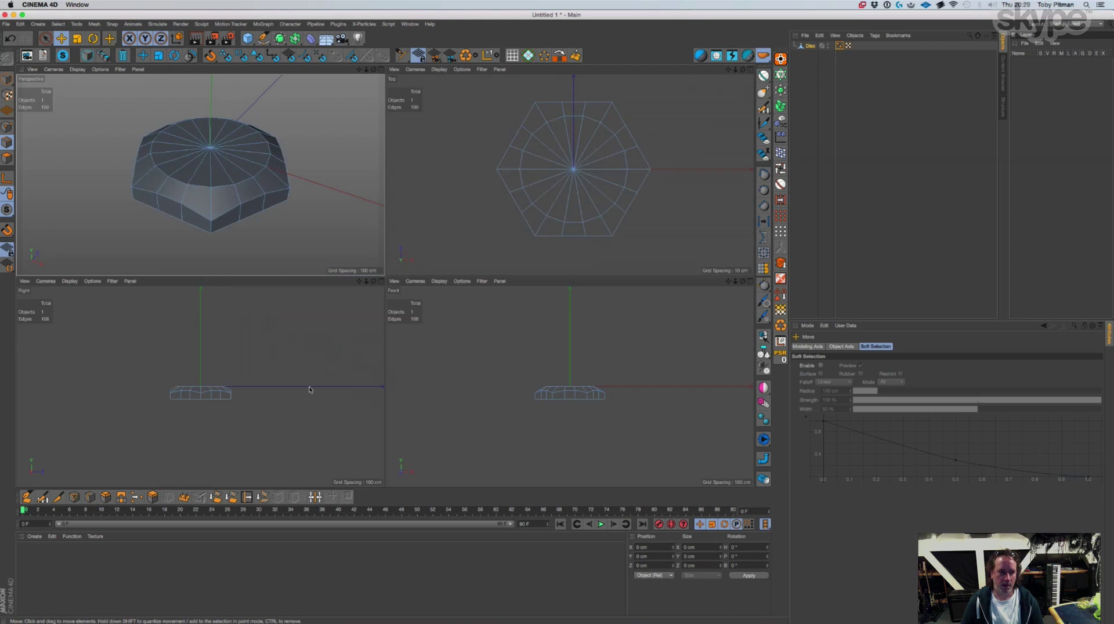
middle_click(311, 390)
left_click(7, 79)
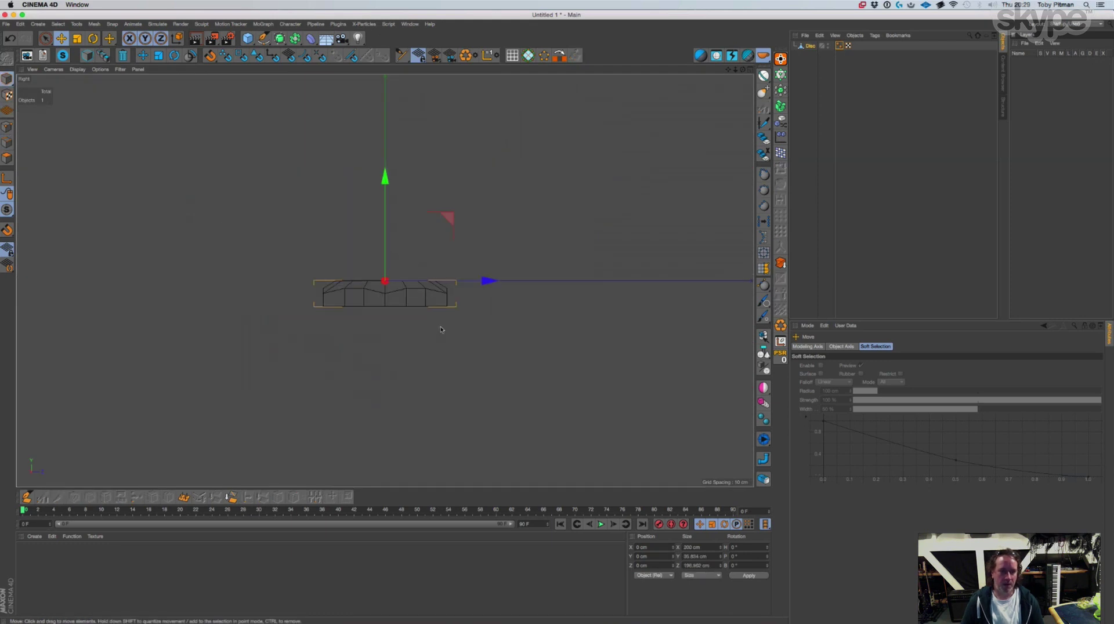
scroll(390, 315, "up", 5)
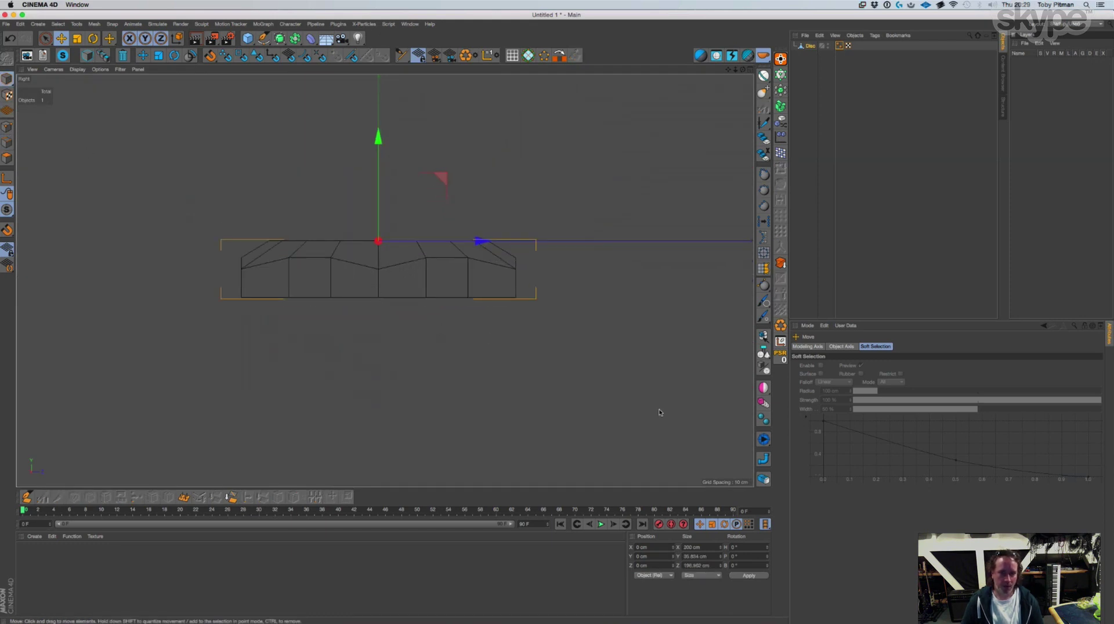
left_click(780, 341)
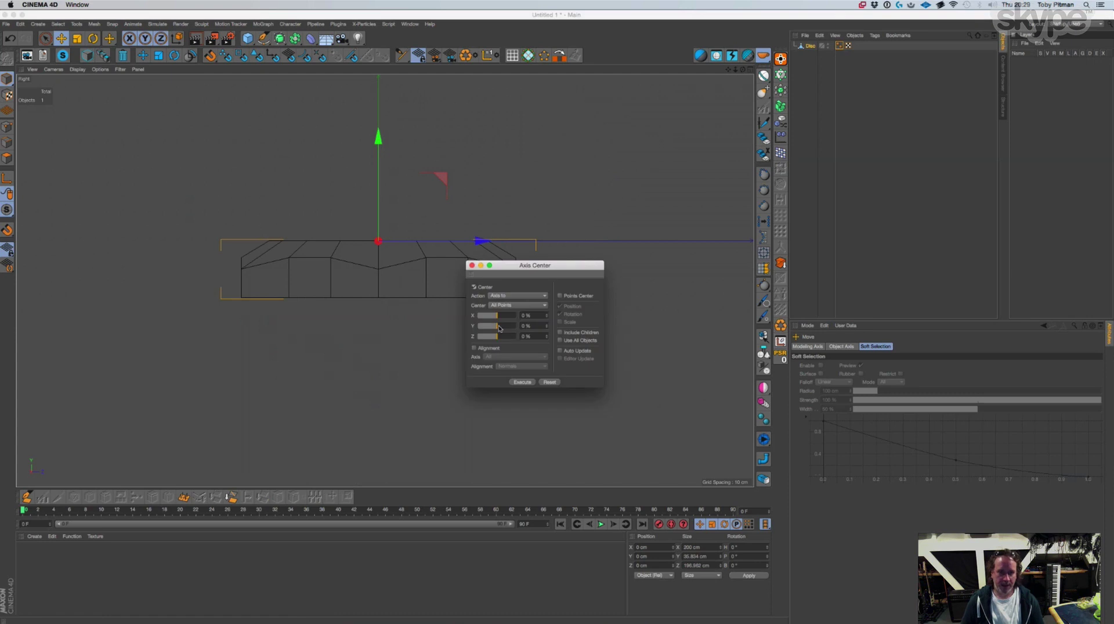
left_click_drag(490, 330, 466, 330)
left_click(527, 384)
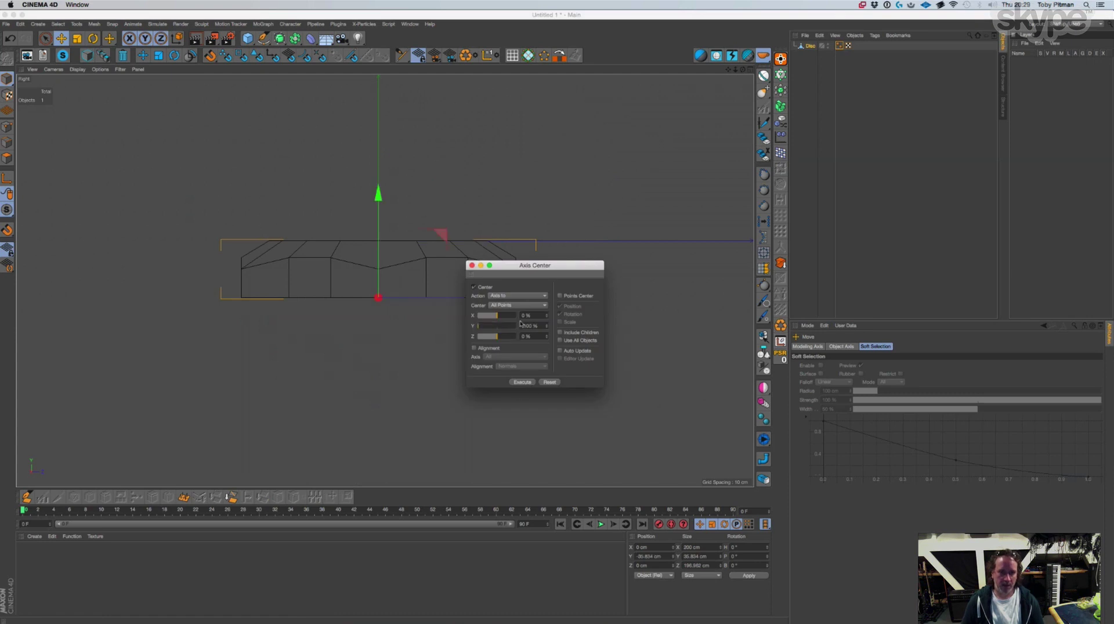
left_click(471, 265)
Parent the disc to a Symmetry object with its mirror plane set to XZ to form the full nut body
left_click_drag(295, 38, 413, 80)
left_click(840, 368)
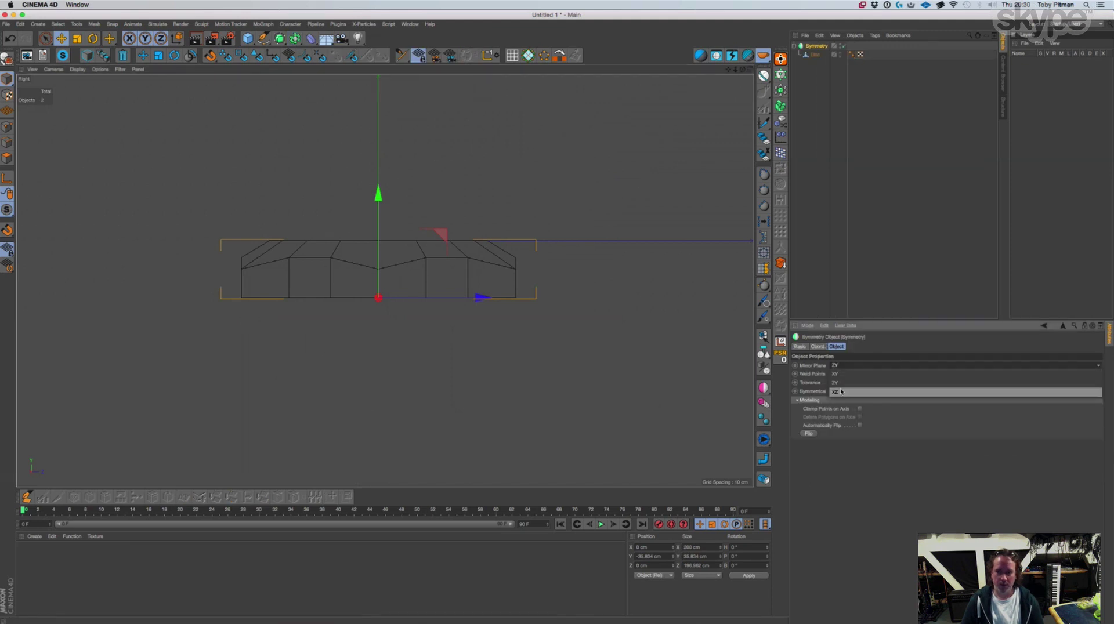
left_click(844, 393)
middle_click(466, 296)
middle_click(304, 223)
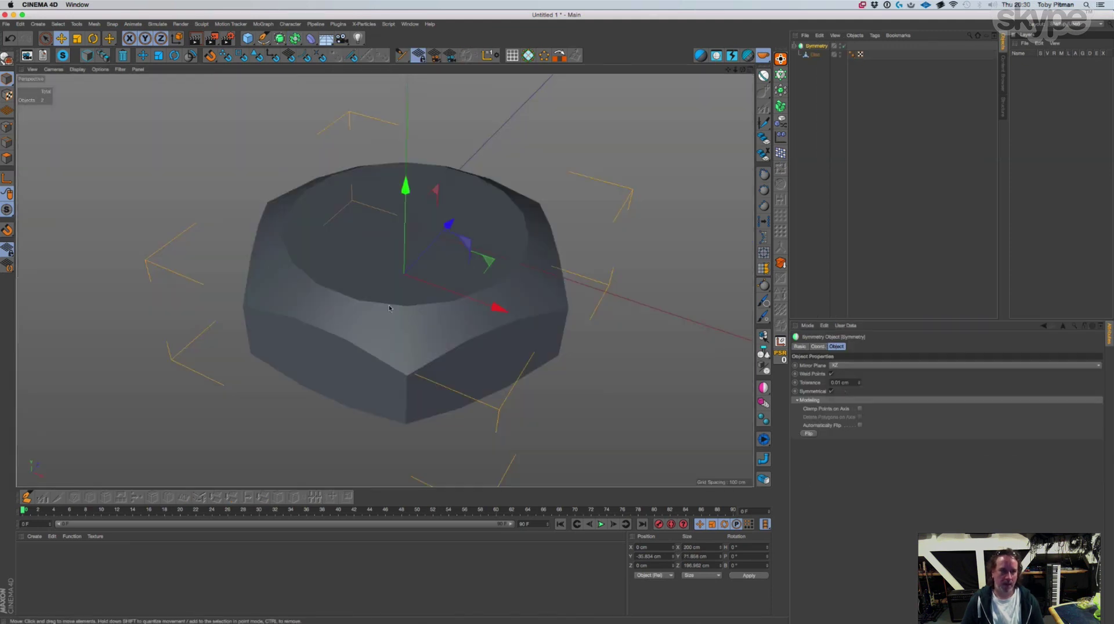
Select the disc's circular top edge loop, the scalloped hexagonal loop and all six vertical corner edges
left_click(816, 54)
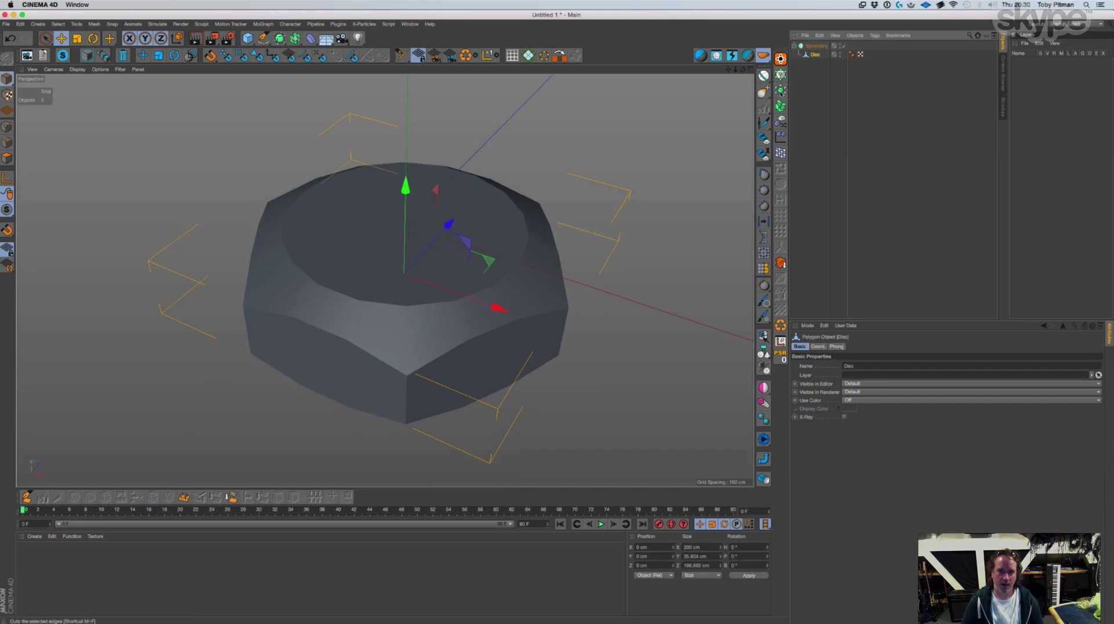
left_click(7, 142)
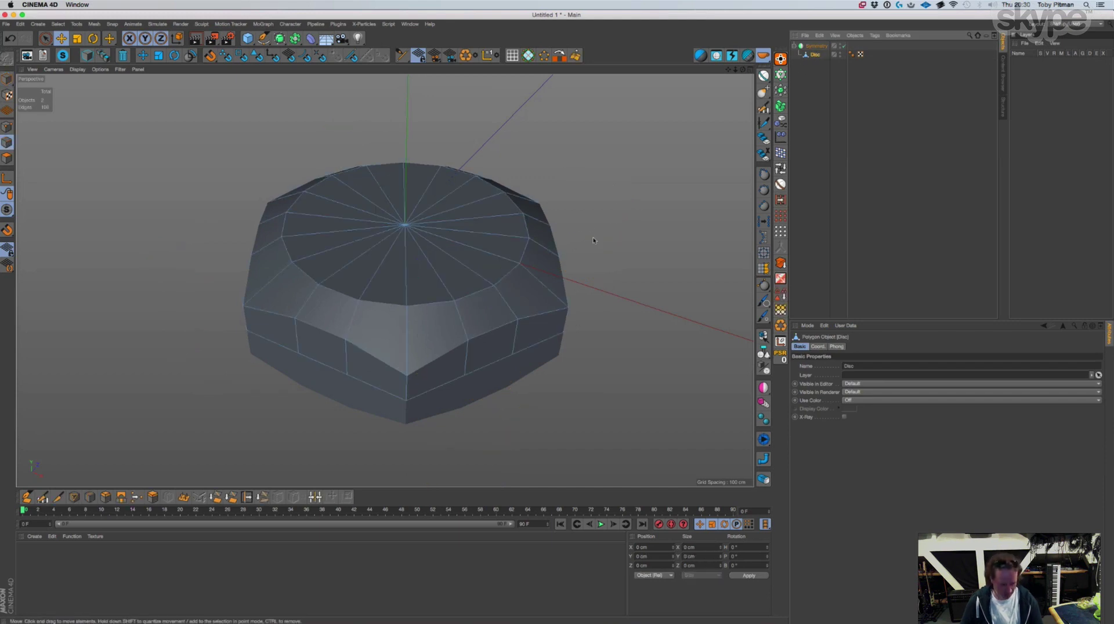
double_click(502, 331)
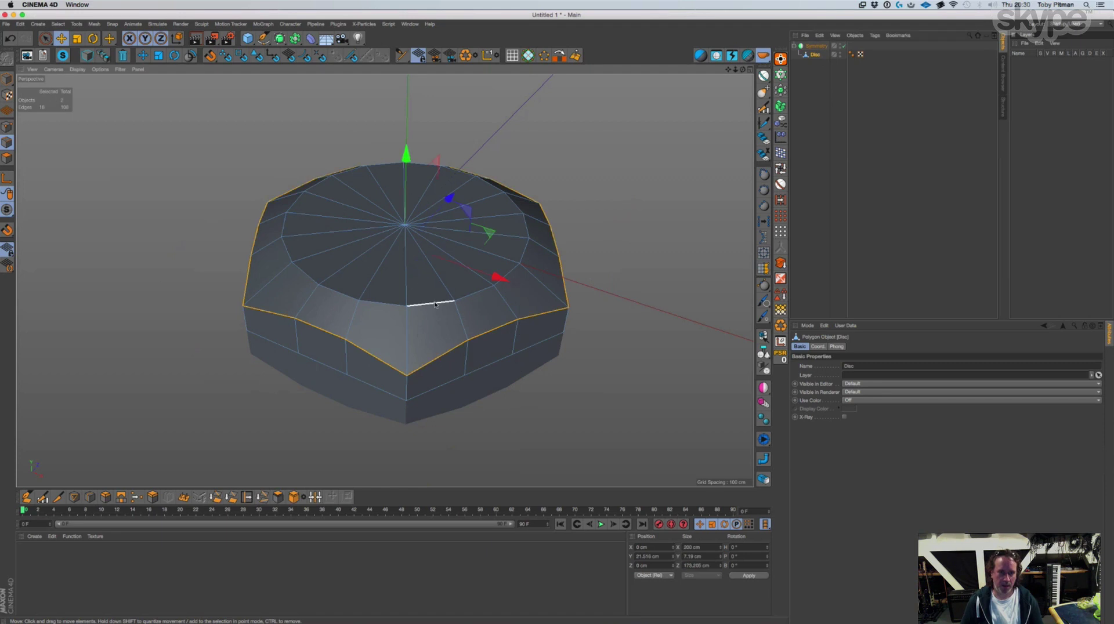
left_click(407, 387, "shift")
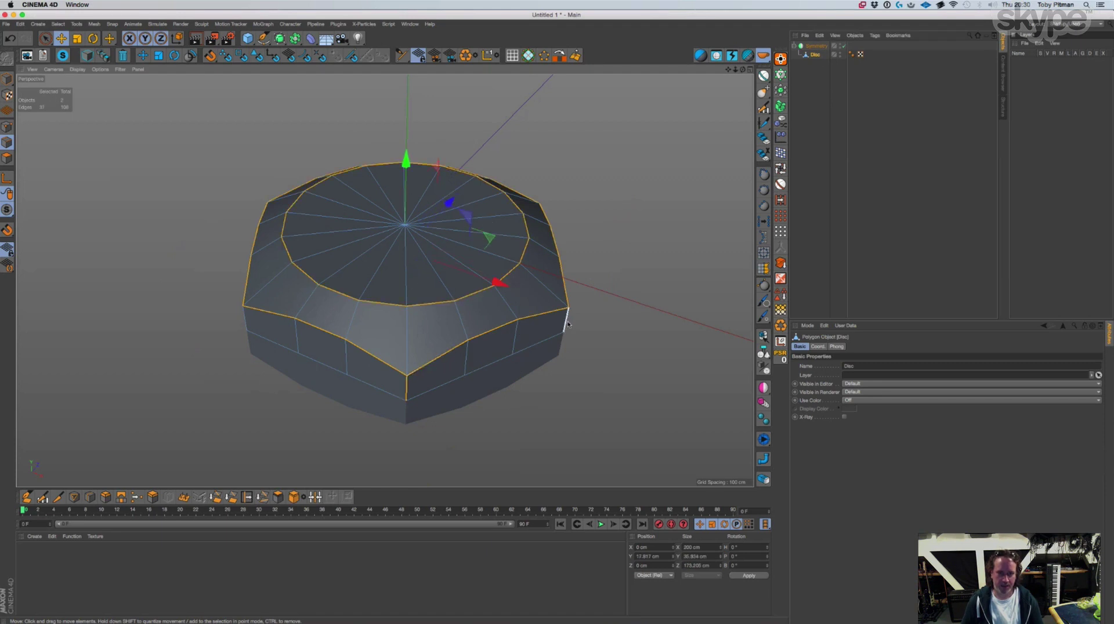
left_click_drag(609, 222, 443, 298, "alt")
left_click_drag(528, 316, 409, 348, "alt")
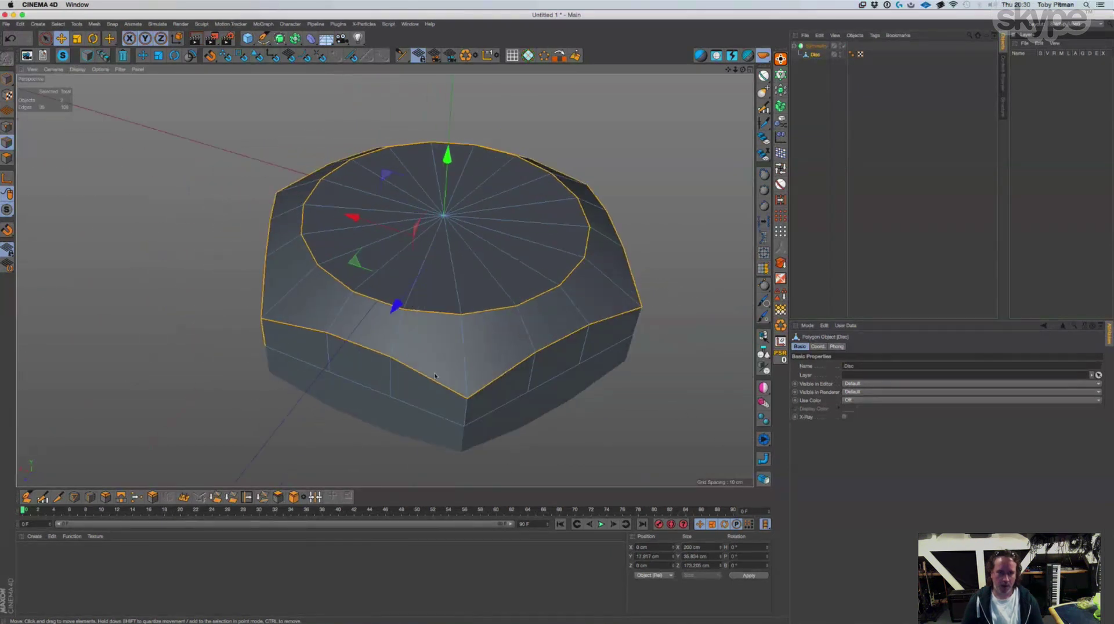
left_click(465, 411, "shift")
left_click_drag(534, 338, 590, 391, "alt")
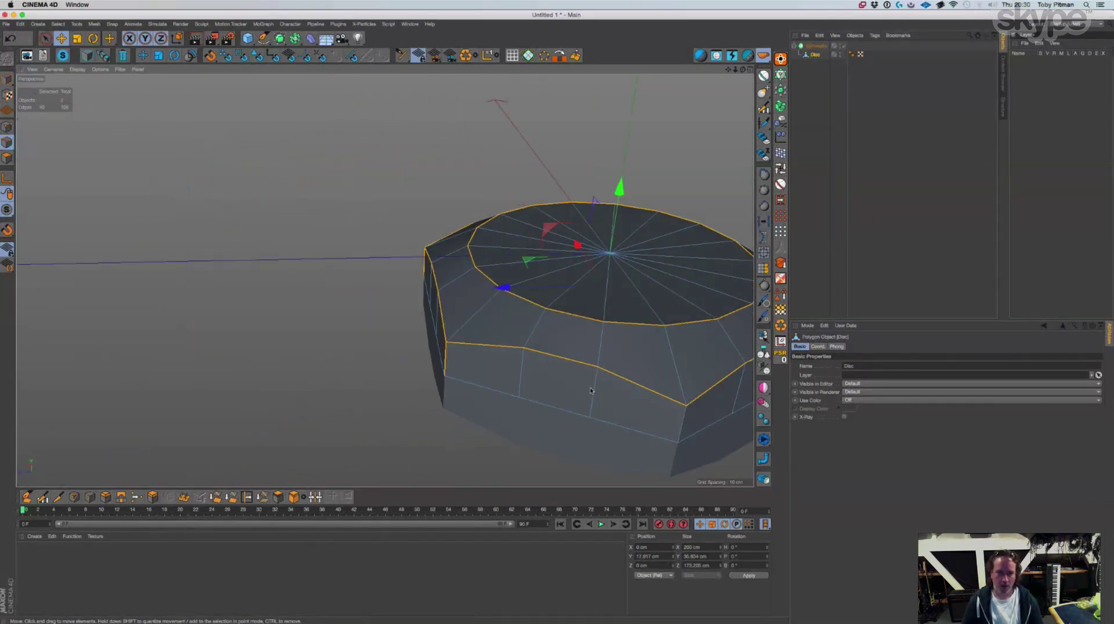
left_click(683, 421, "shift")
middle_click_drag(676, 352, 451, 313, "alt")
left_click_drag(451, 313, 386, 315, "alt")
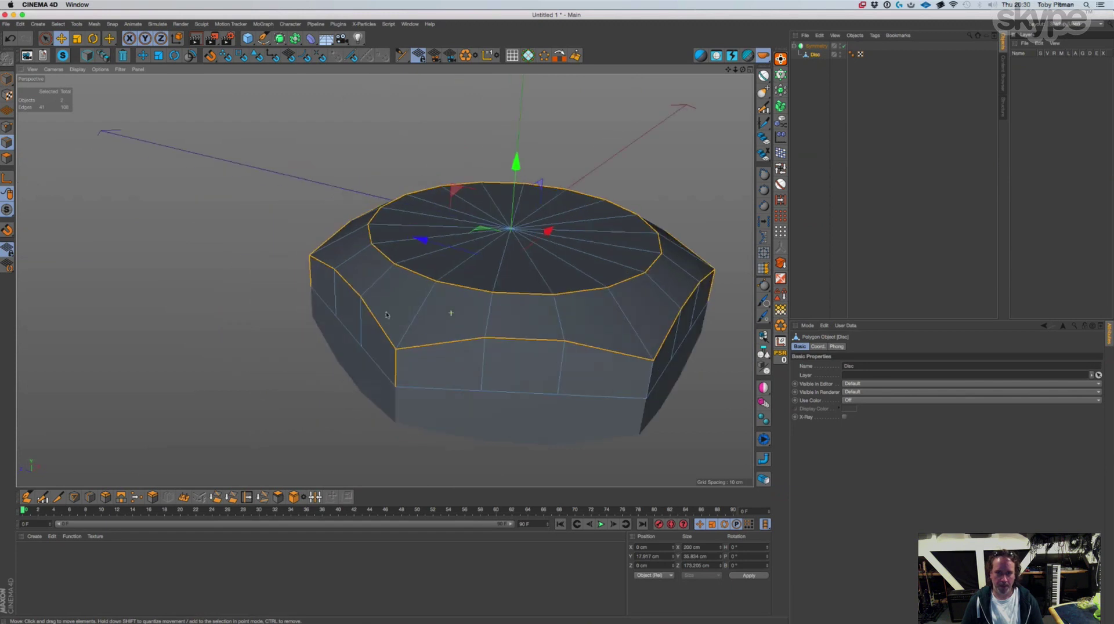
middle_click_drag(570, 305, 470, 285, "alt")
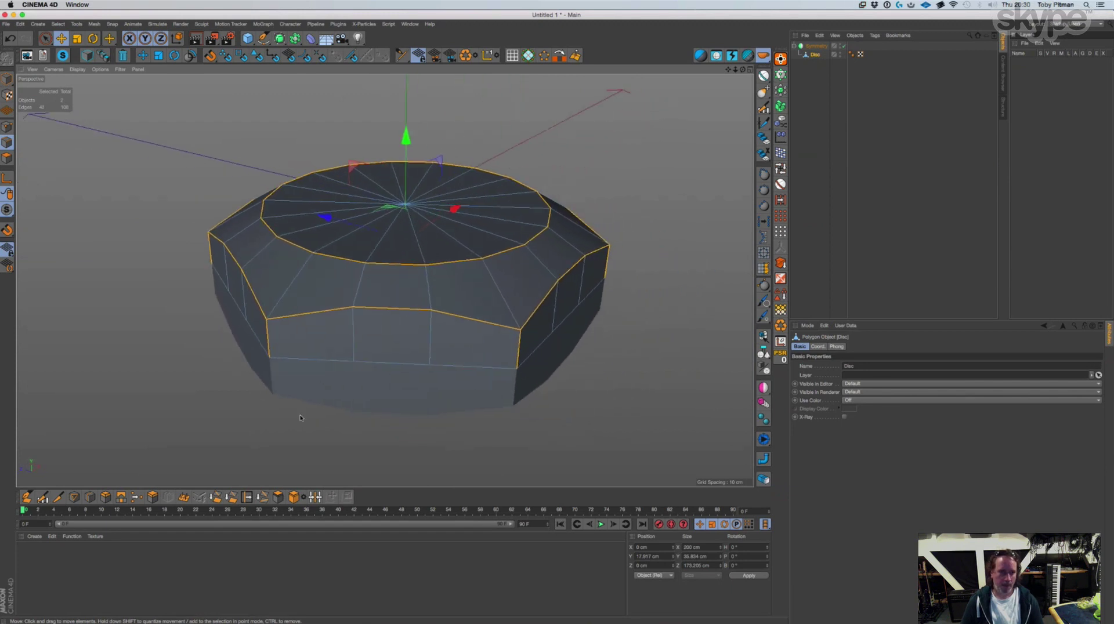
Bevel the selected edges in Solid mode with a Fixed Distance offset of about 2.3 cm
left_click(108, 498)
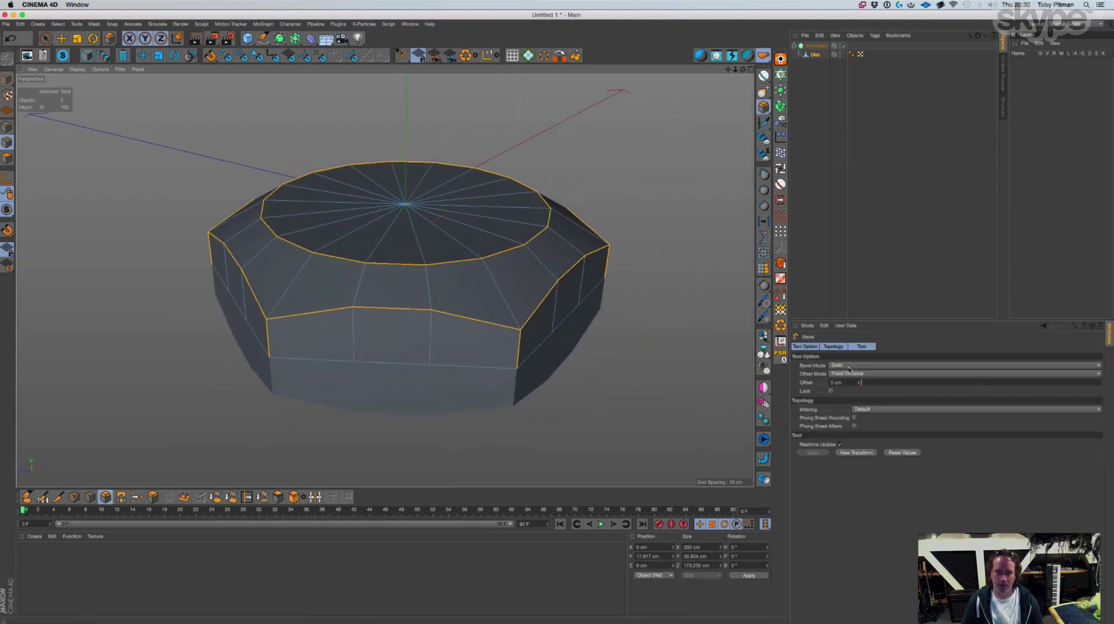
left_click_drag(554, 321, 557, 320)
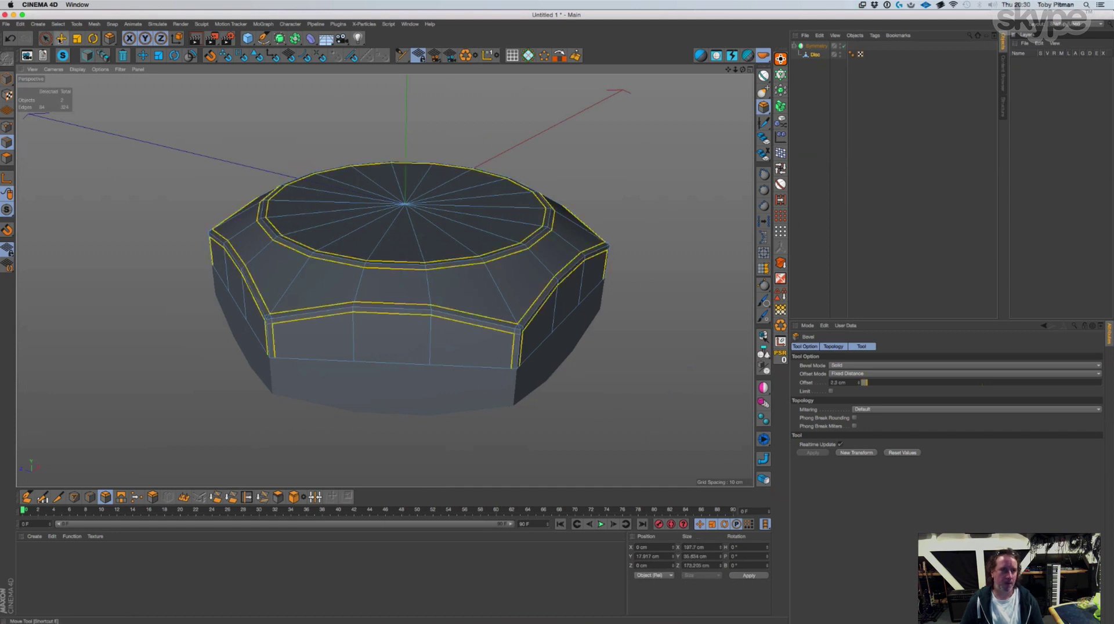
left_click(61, 37)
Select the short diagonal edges created by the bevel at four of the hexagon's corners
scroll(515, 339, "up", 2)
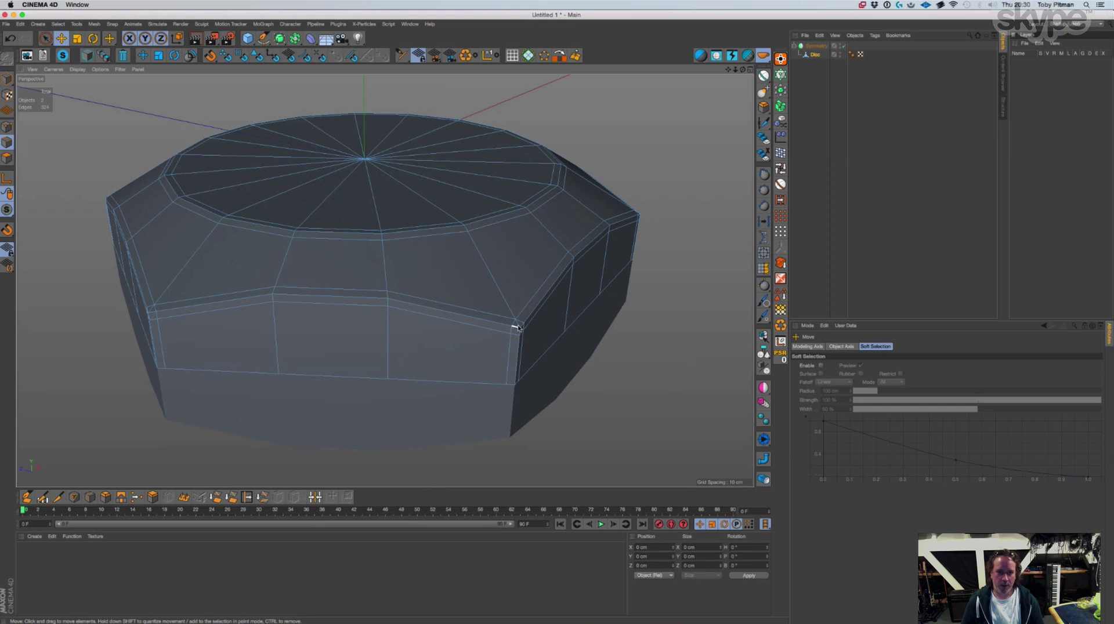
left_click(517, 323)
left_click(152, 310, "shift")
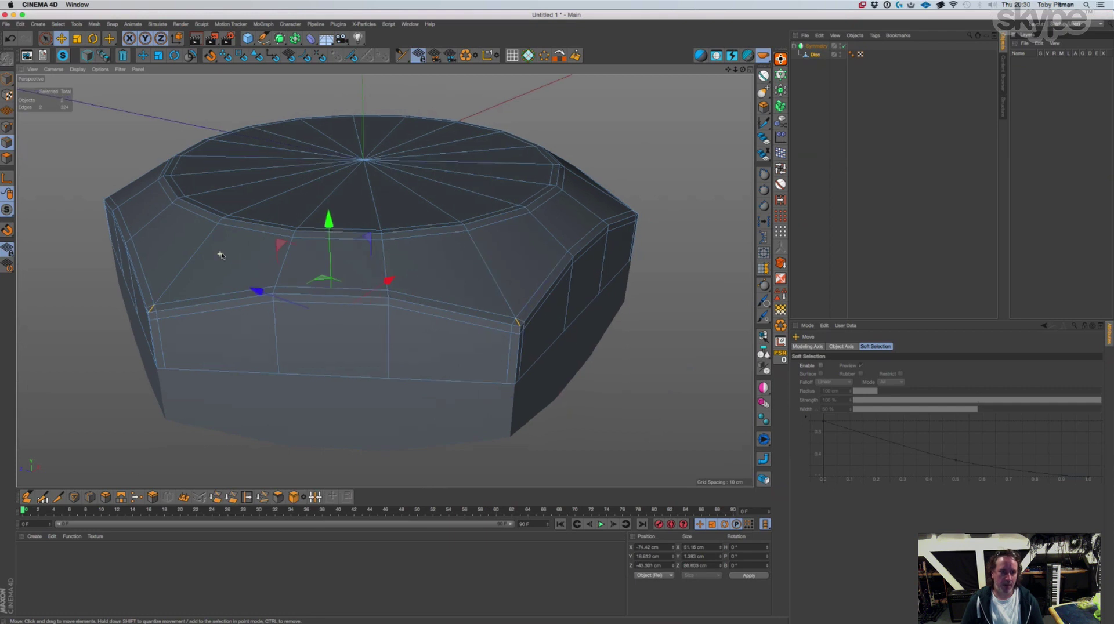
left_click_drag(219, 248, 419, 291, "alt")
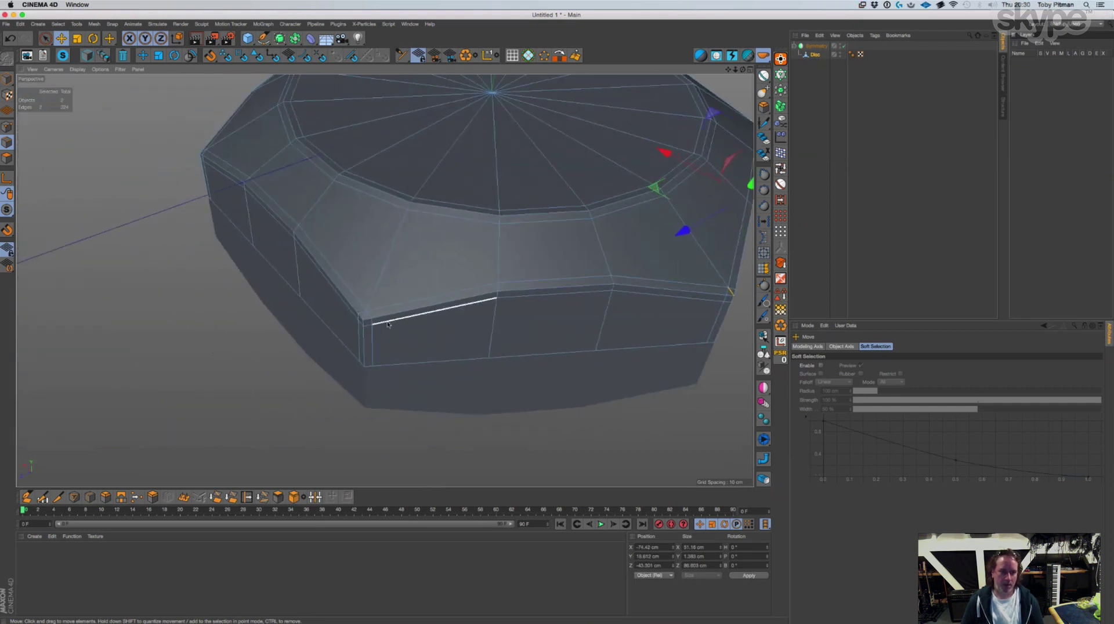
left_click(362, 315, "shift")
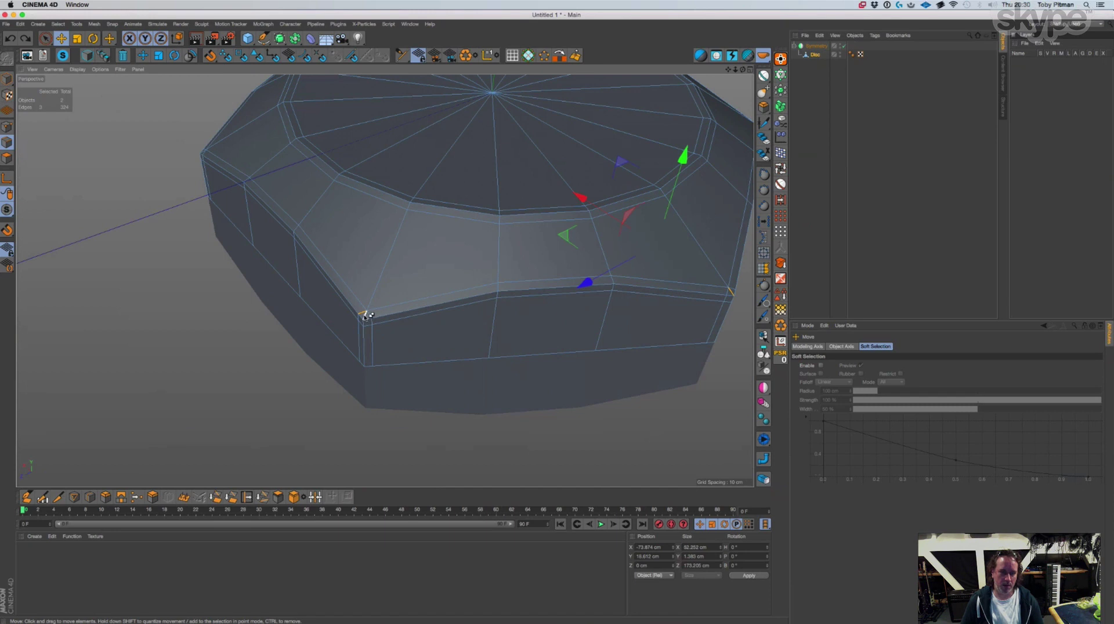
key("super+z")
left_click(367, 318, "shift")
middle_click_drag(342, 225, 513, 341, "alt")
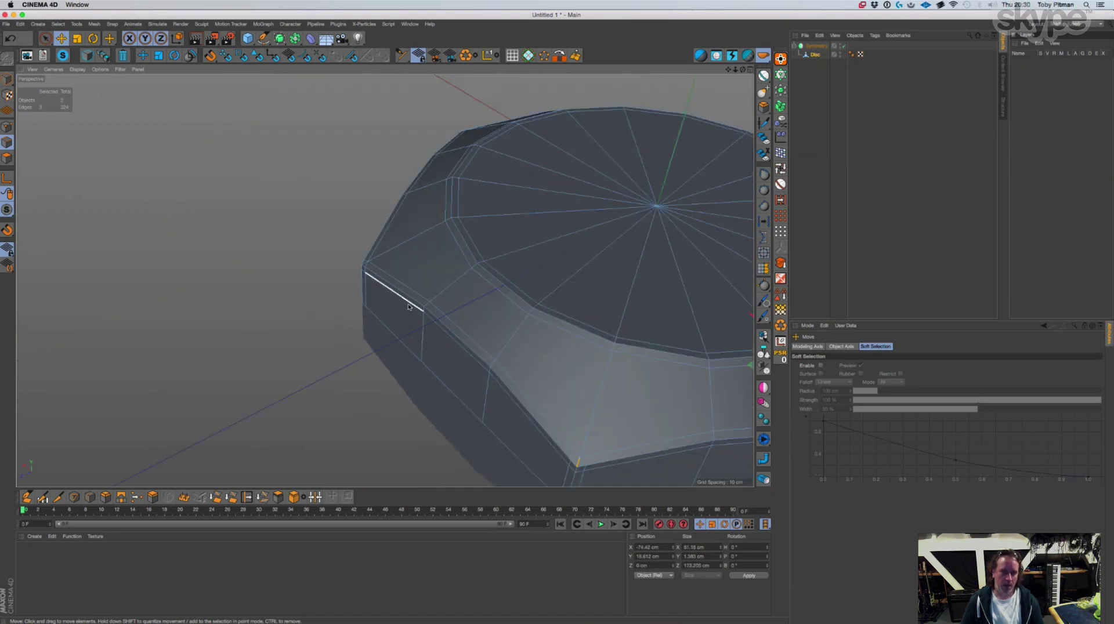
left_click(409, 307, "shift")
scroll(407, 303, "down", 3)
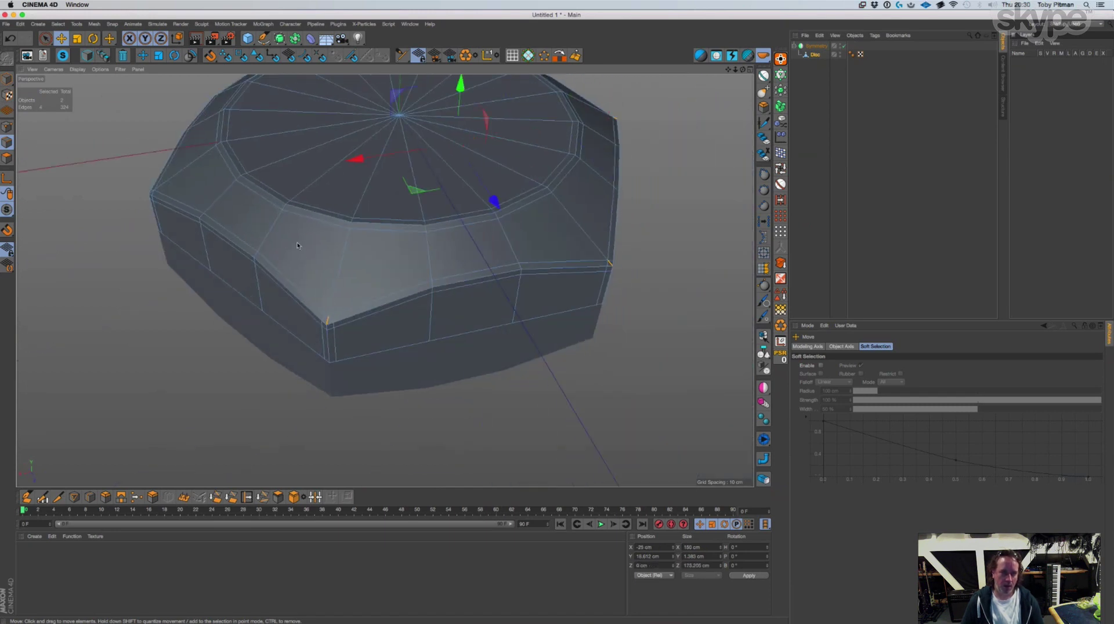
Add the short diagonal edges at the remaining two corners to the selection and dissolve all six
left_click_drag(297, 245, 548, 360, "alt")
scroll(445, 305, "up", 3)
left_click(435, 299, "shift")
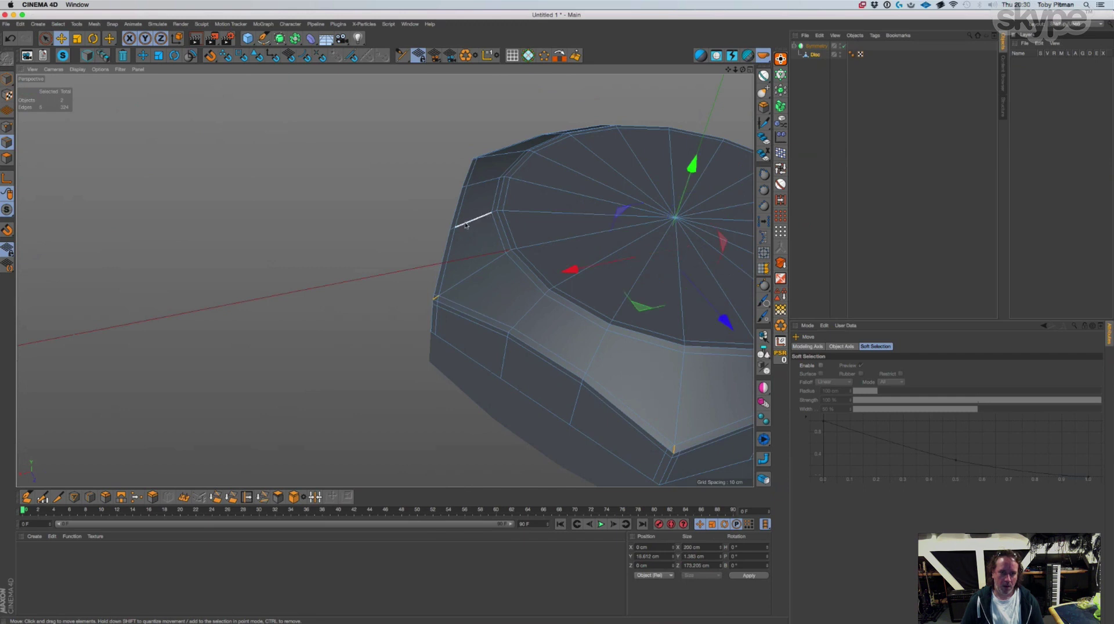
scroll(435, 300, "down", 3)
left_click_drag(435, 300, 578, 224, "alt")
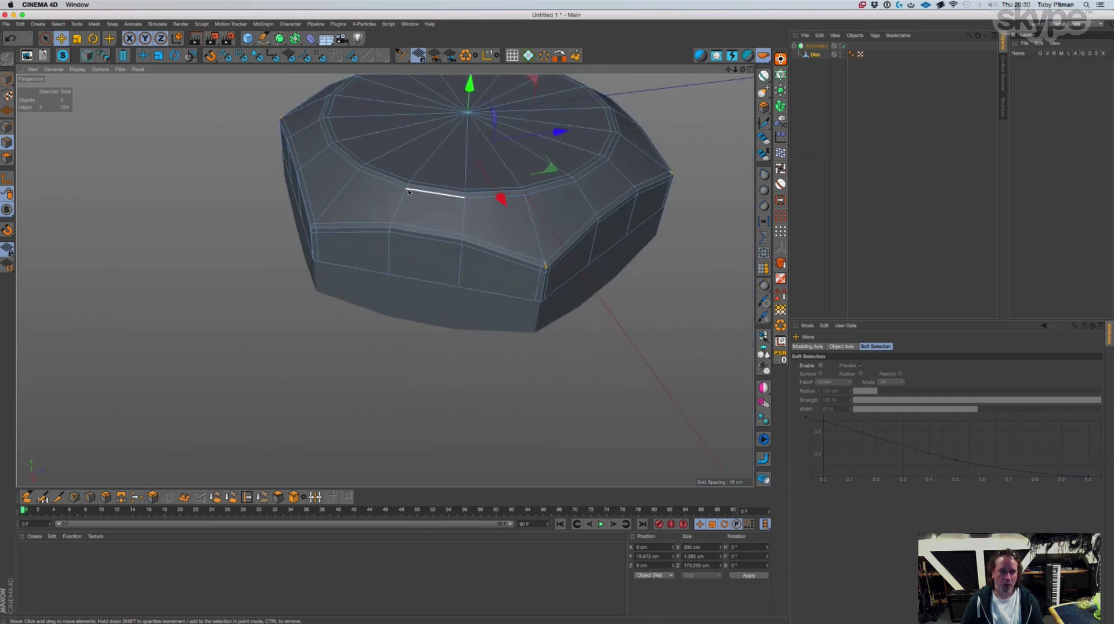
mouse_move(385, 281)
middle_mouse_down("alt")
mouse_move(417, 320)
mouse_move(540, 304)
mouse_move(586, 324)
middle_mouse_up("alt")
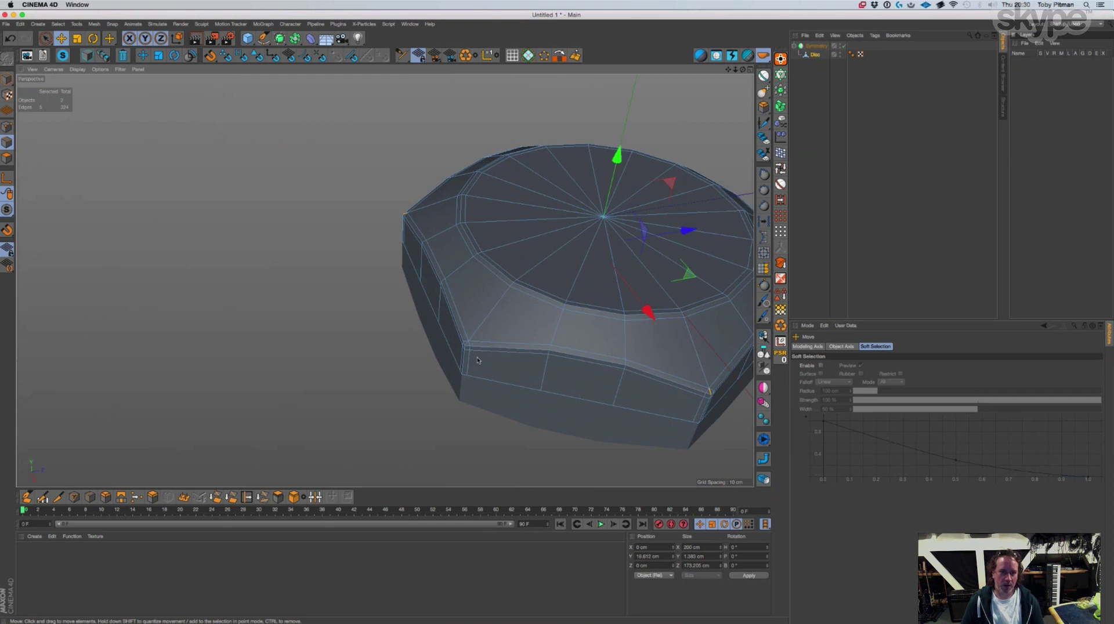
scroll(475, 320, "up", 3)
left_click(463, 358, "shift")
middle_click_drag(562, 287, 414, 267, "alt")
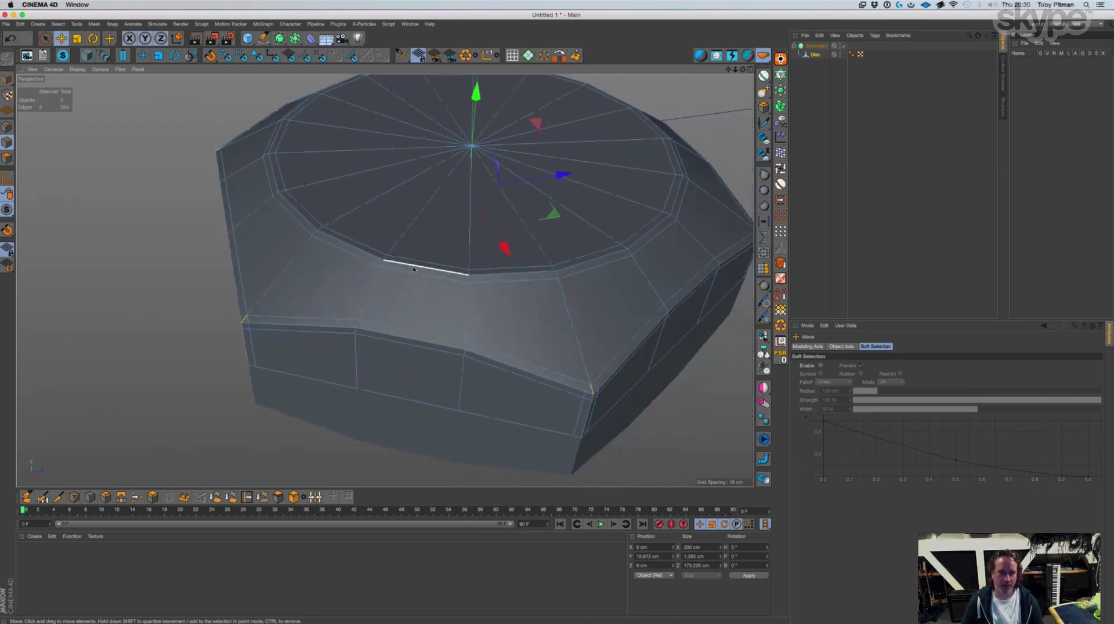
mouse_move(414, 266)
left_mouse_down("alt")
mouse_move(432, 218)
mouse_move(414, 267)
left_mouse_up("alt")
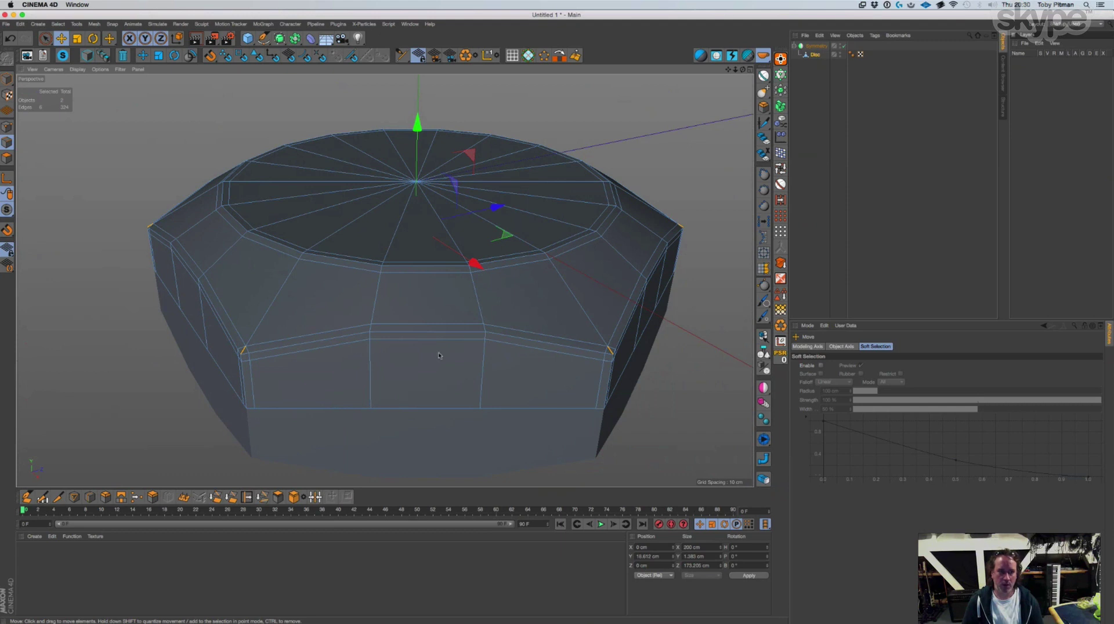
left_click(215, 498)
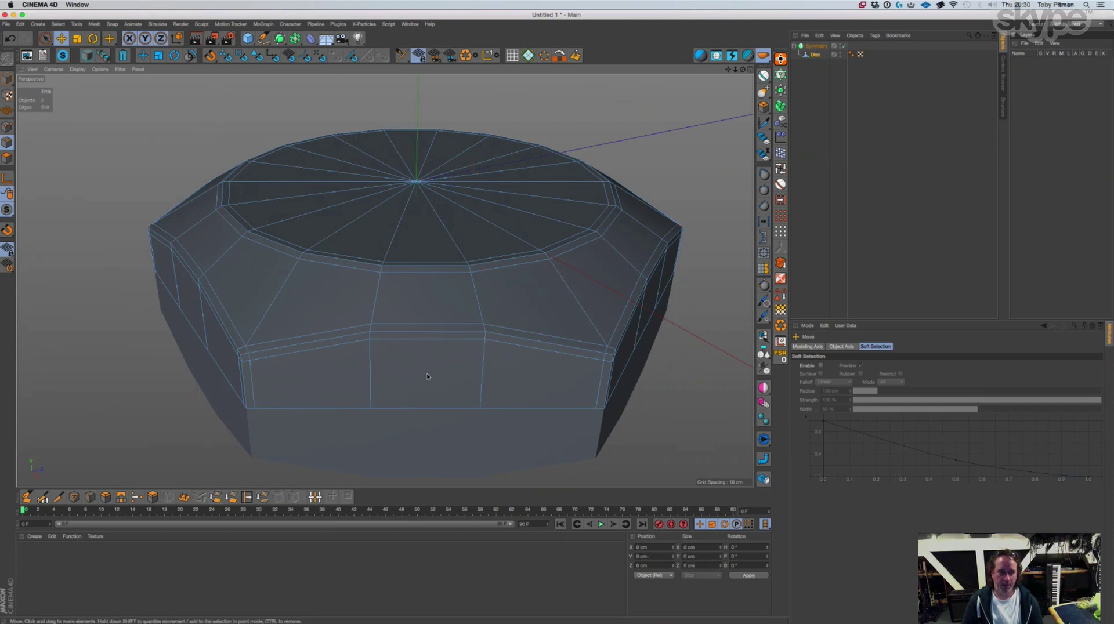
Add a Subdivision Surface as the parent of the Symmetry object to smooth the nut
scroll(418, 346, "down", 4)
scroll(419, 346, "down", 3)
mouse_move(397, 355)
left_mouse_down("alt")
mouse_move(420, 400)
mouse_move(399, 369)
left_mouse_up("alt")
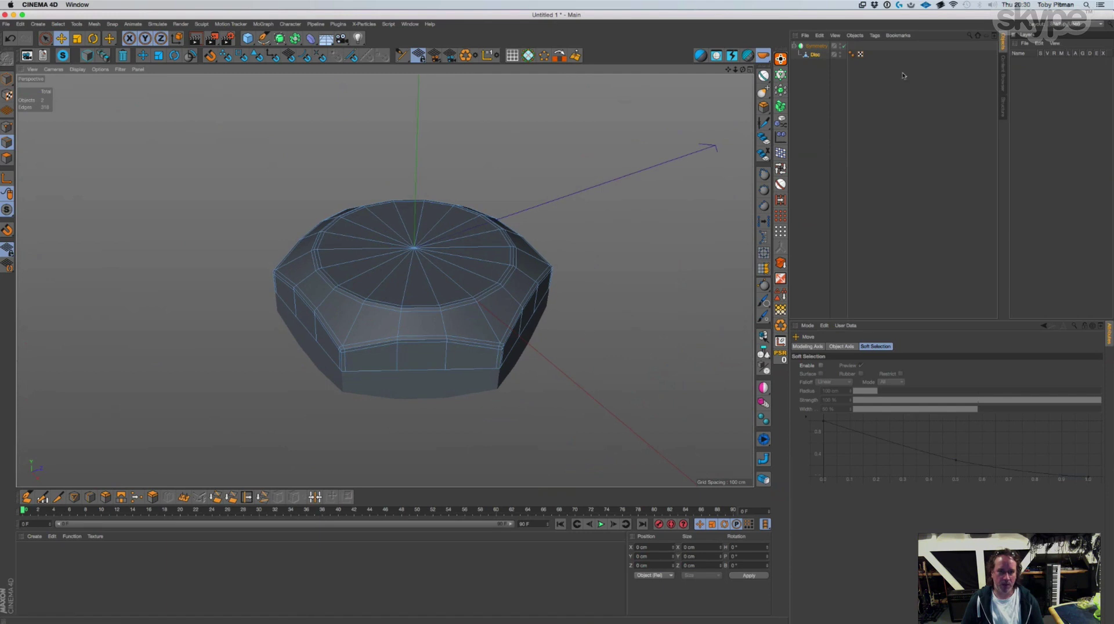
left_click(814, 46)
left_click(280, 39)
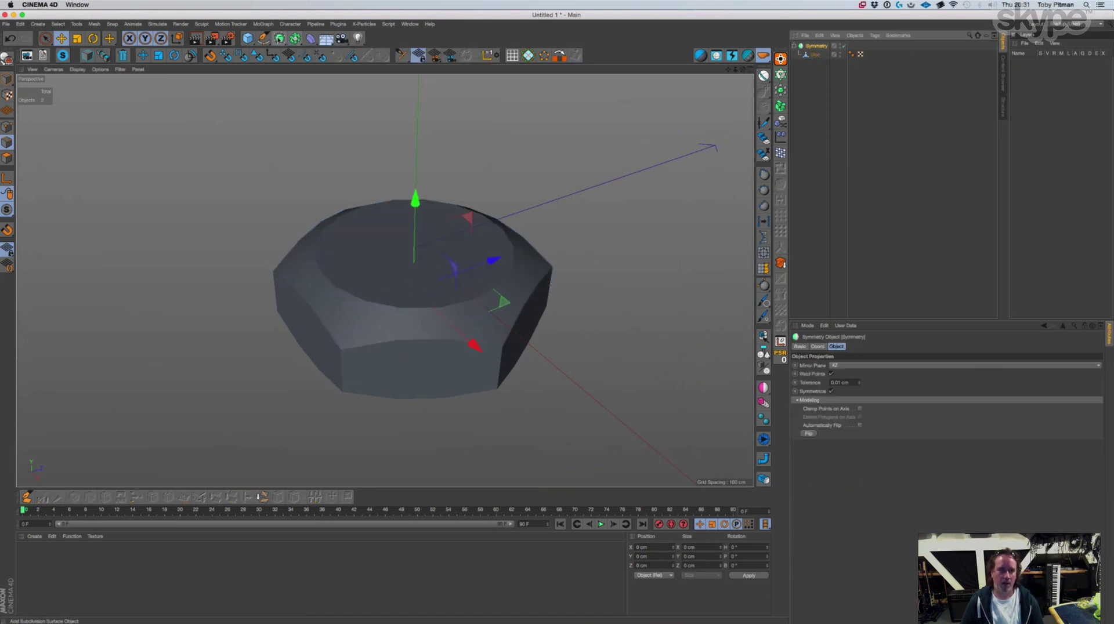
left_click_drag(279, 39, 321, 51, "alt")
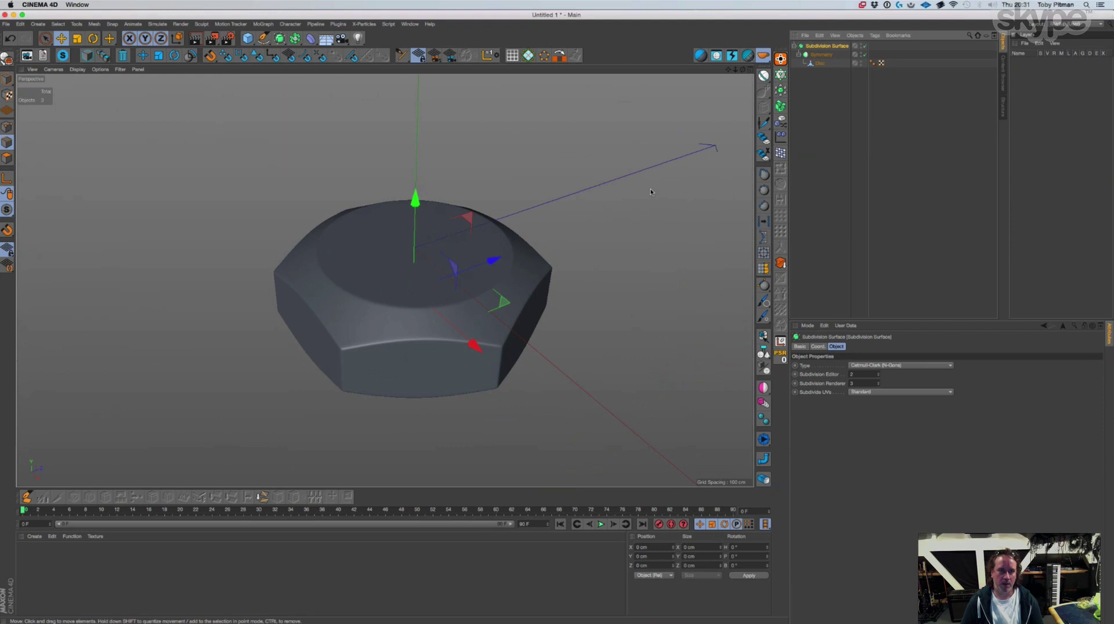
left_click_drag(564, 235, 525, 250, "alt")
Bevel the disc's centre point with an offset of about 43.7 cm to outline a round hole
left_click(820, 63)
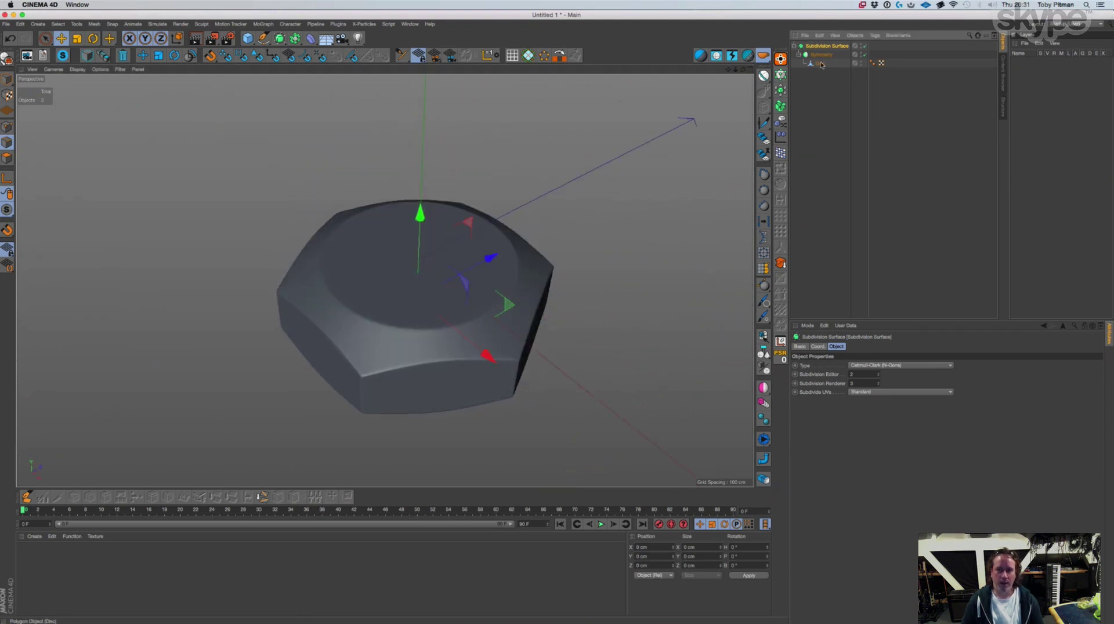
left_click(7, 126)
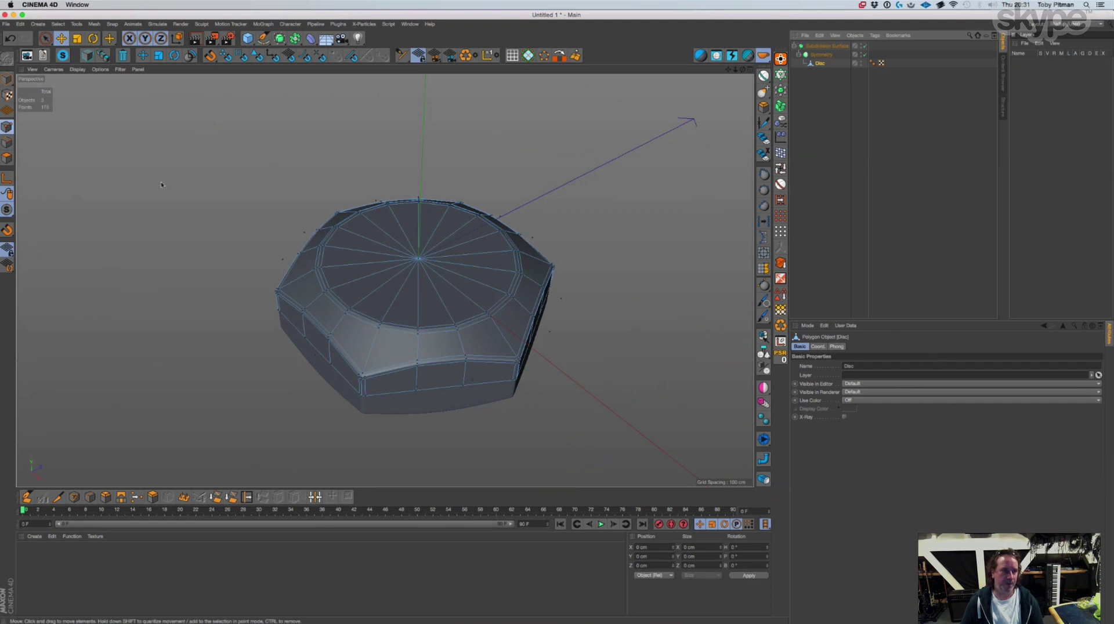
left_click(416, 259)
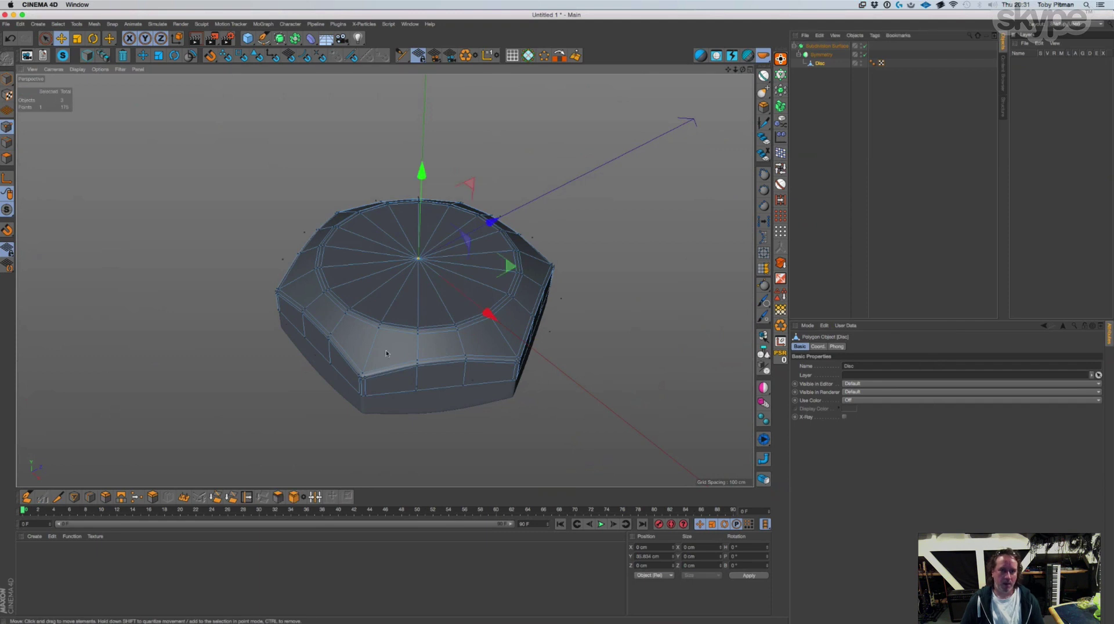
left_click(105, 497)
left_click_drag(562, 324, 558, 320)
key("e")
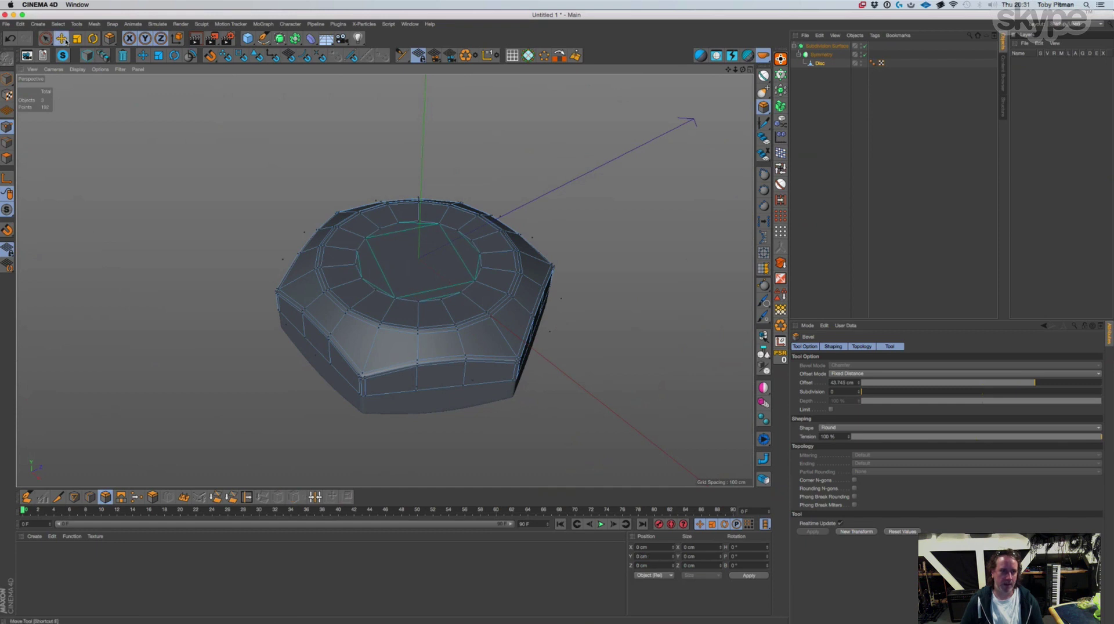
Delete the central polygon inside the bevelled outline to open the nut's hole
left_click(46, 38)
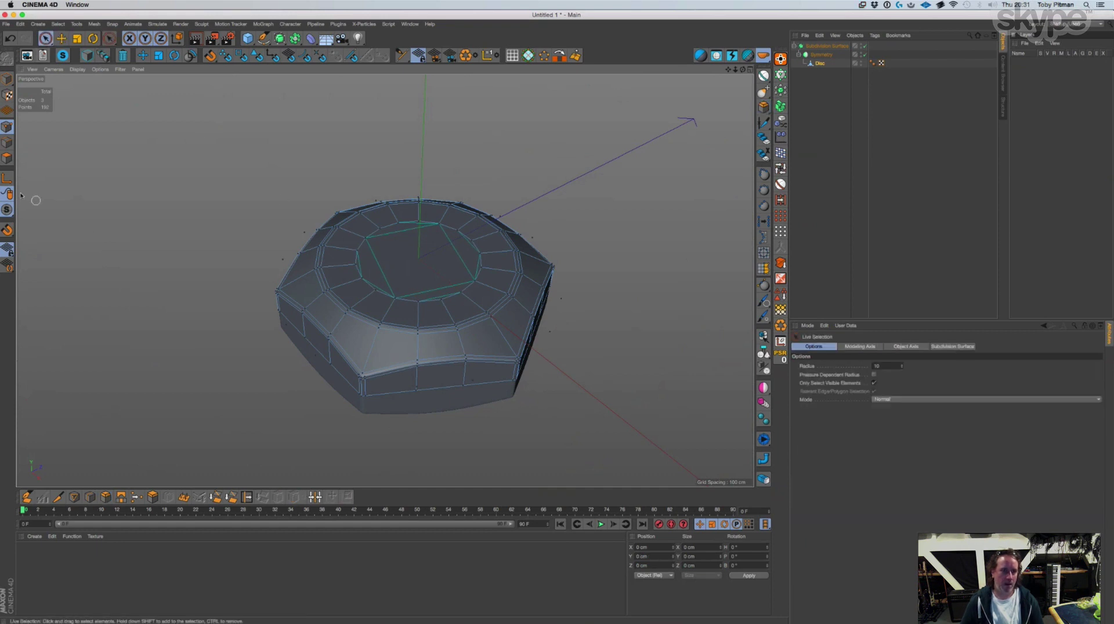
left_click(7, 157)
key("Delete")
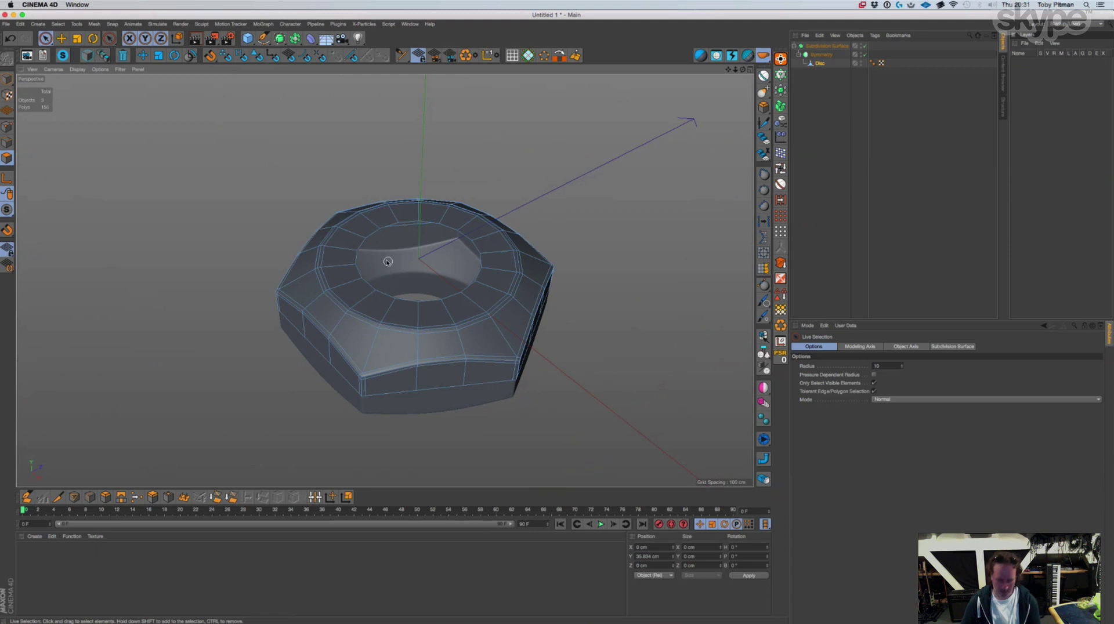
Select the edge loop around the nut's hole and extrude it straight down to form the hole's inner wall
key("e")
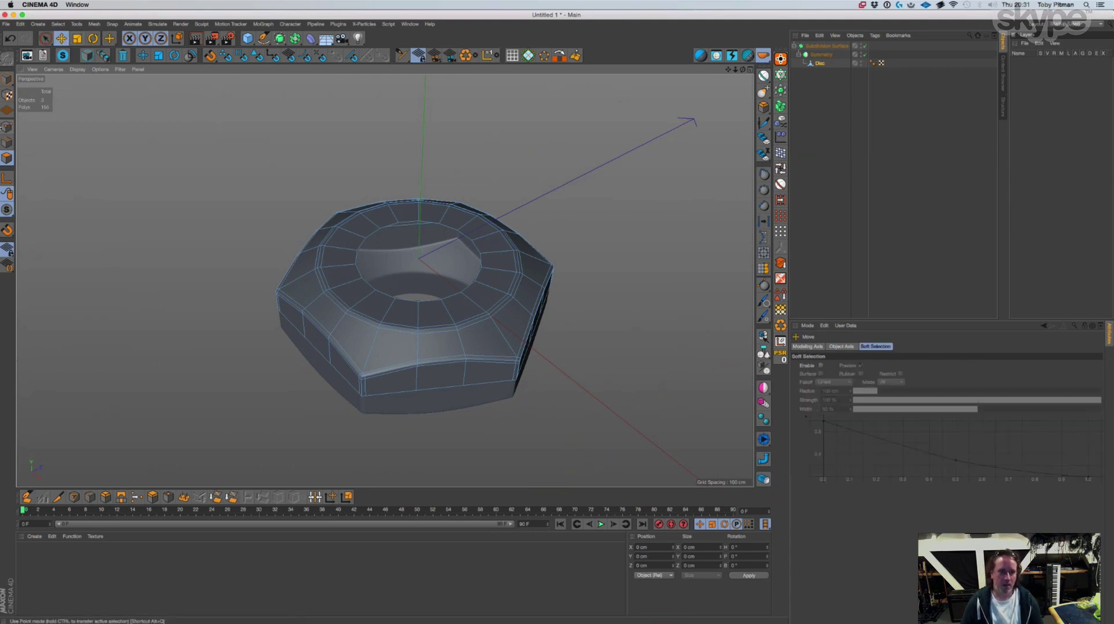
left_click(8, 142)
double_click(358, 250)
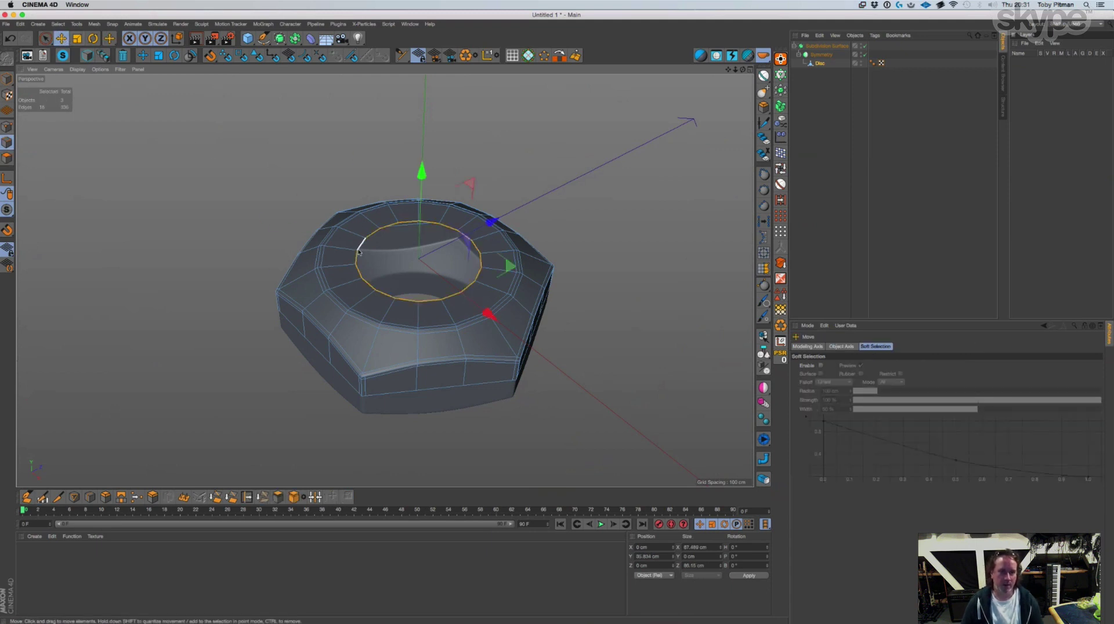
left_click_drag(425, 174, 426, 217)
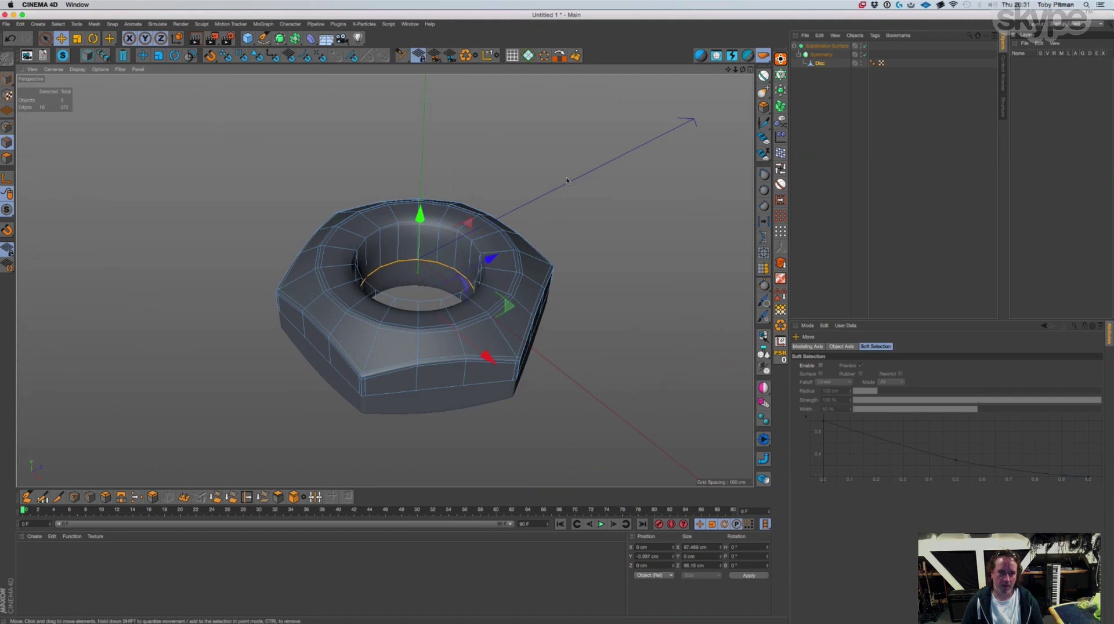
Bevel the edge loop on the hole's upper rim and deselect the object to inspect the smoothed nut
left_click(591, 235)
left_click(463, 296)
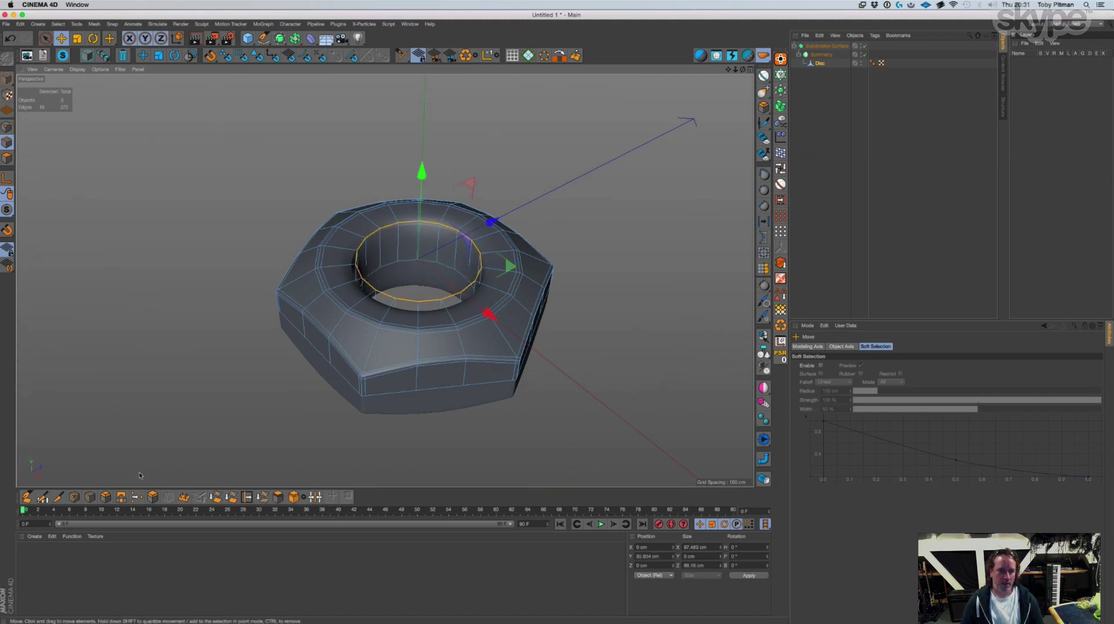
left_click(106, 497)
left_click_drag(553, 318, 557, 318)
left_click(810, 126)
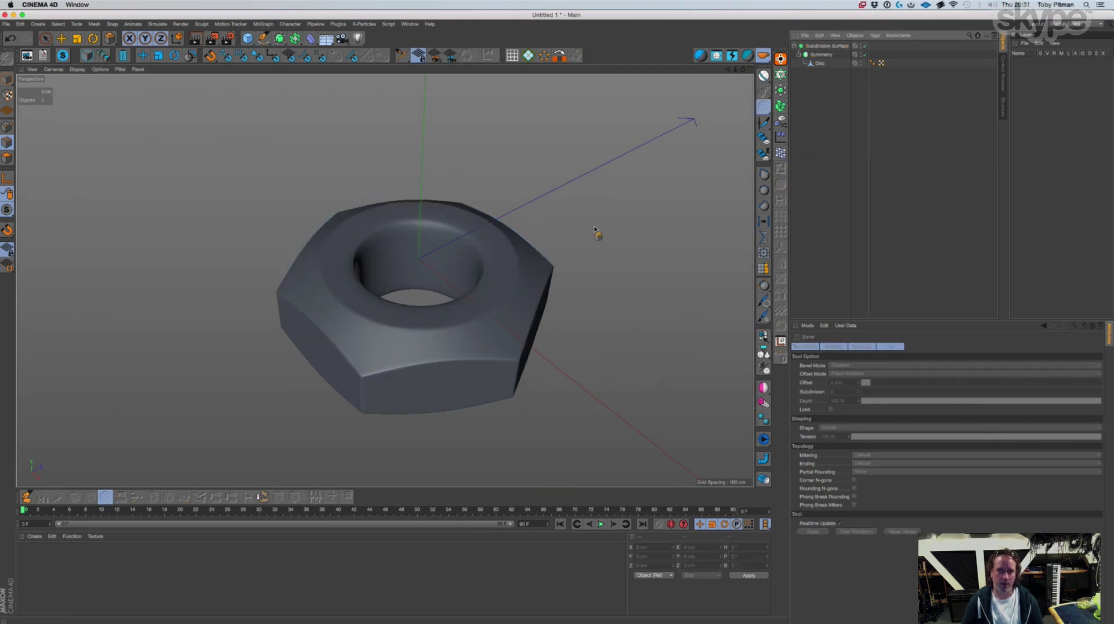
left_click_drag(593, 225, 589, 183, "alt")
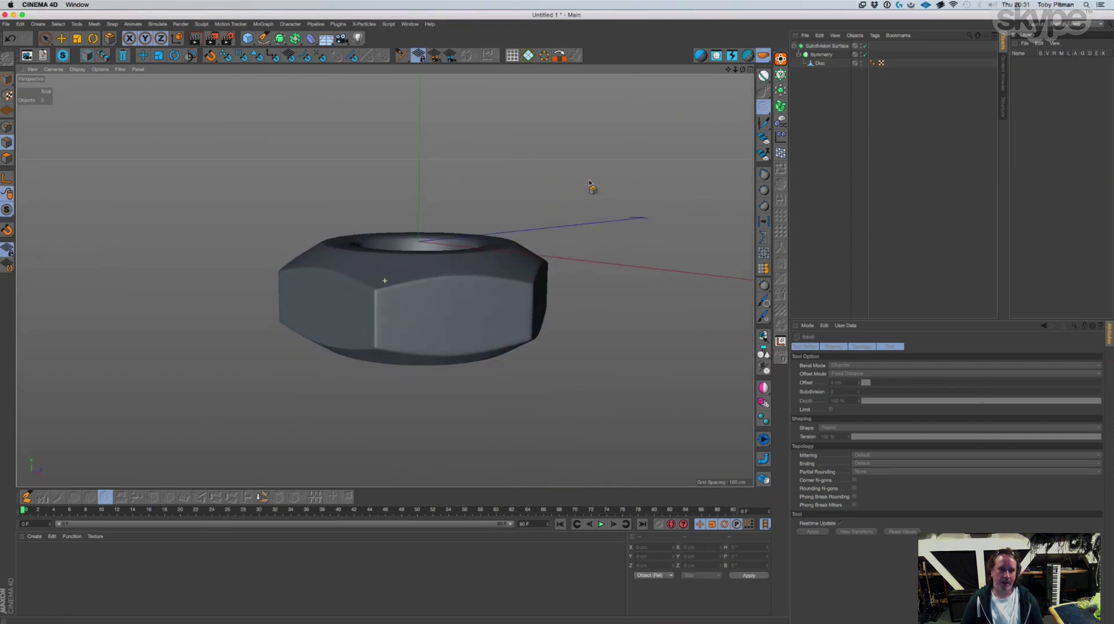
Collapse and disable the finished nut's Subdivision Surface hierarchy, and add a new Disc primitive with orientation -Z
left_click(794, 46)
left_click(863, 46)
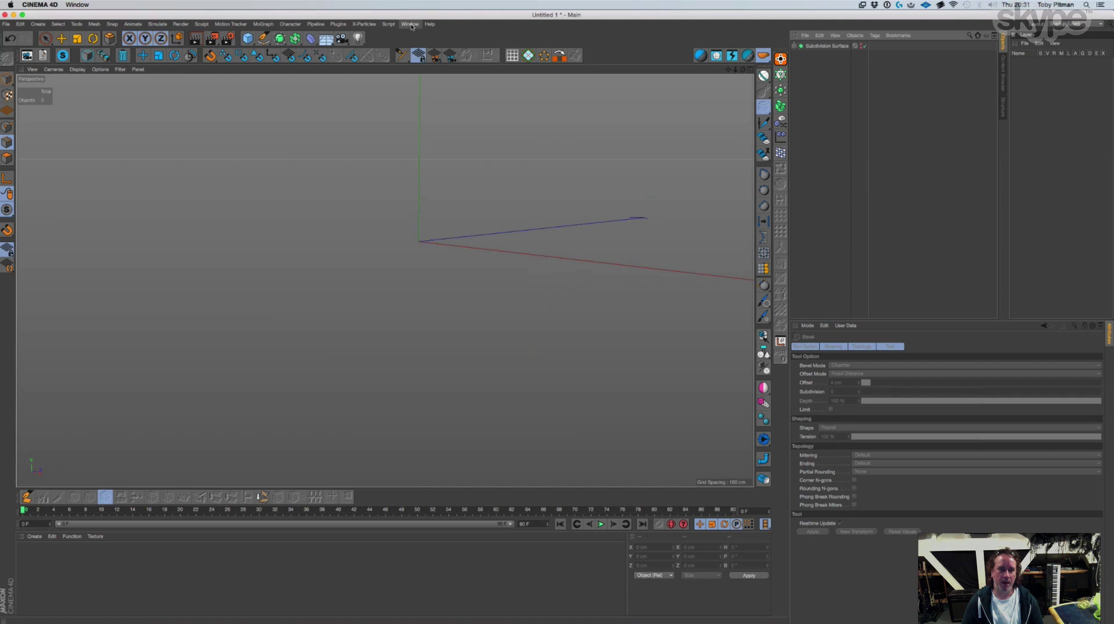
left_click_drag(248, 39, 279, 66)
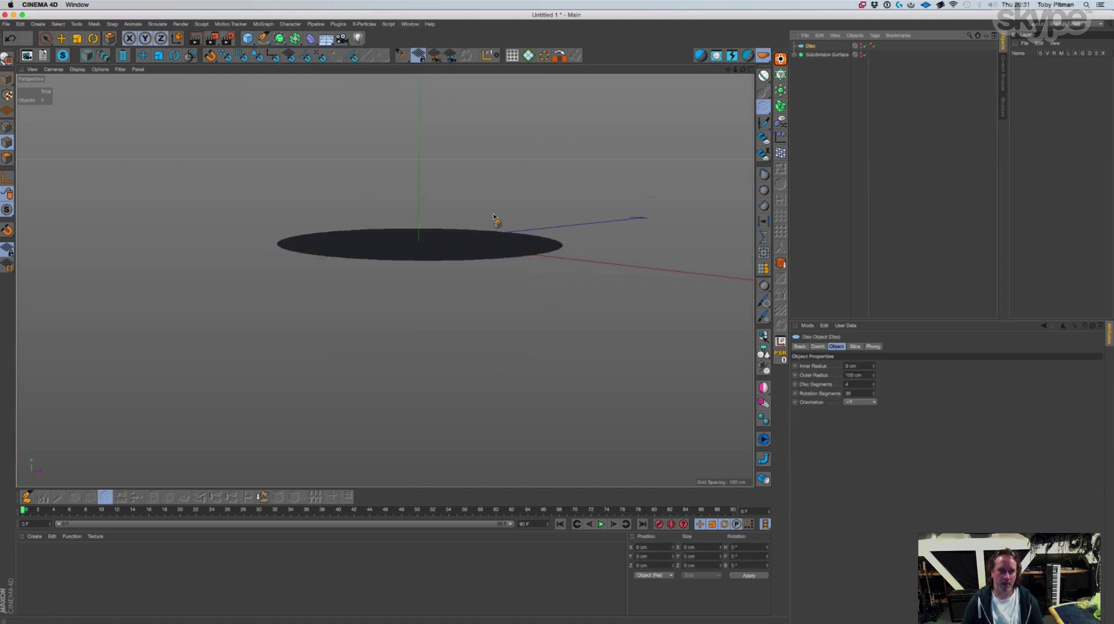
left_click(852, 405)
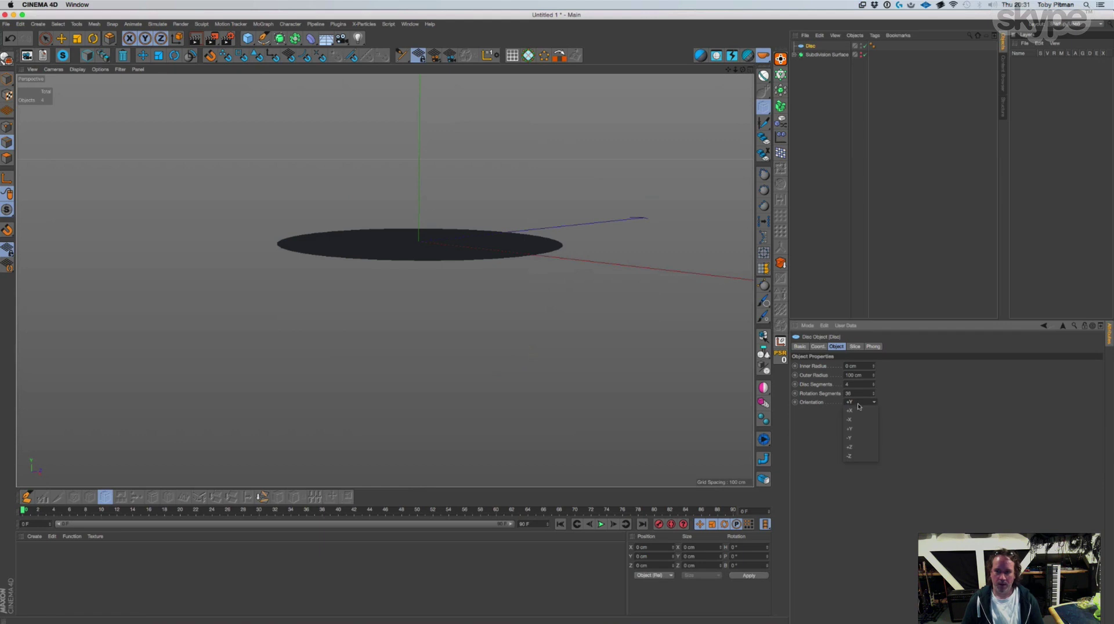
left_click(859, 457)
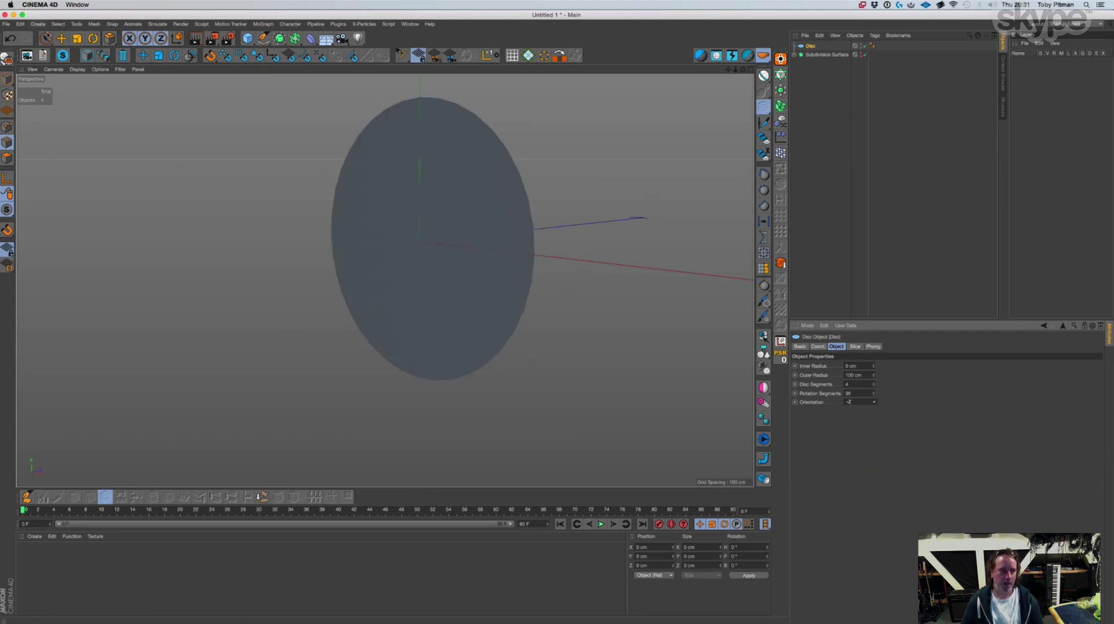
Set the new disc to 18 rotation segments and 1 disc segment
key("e")
left_click(810, 46)
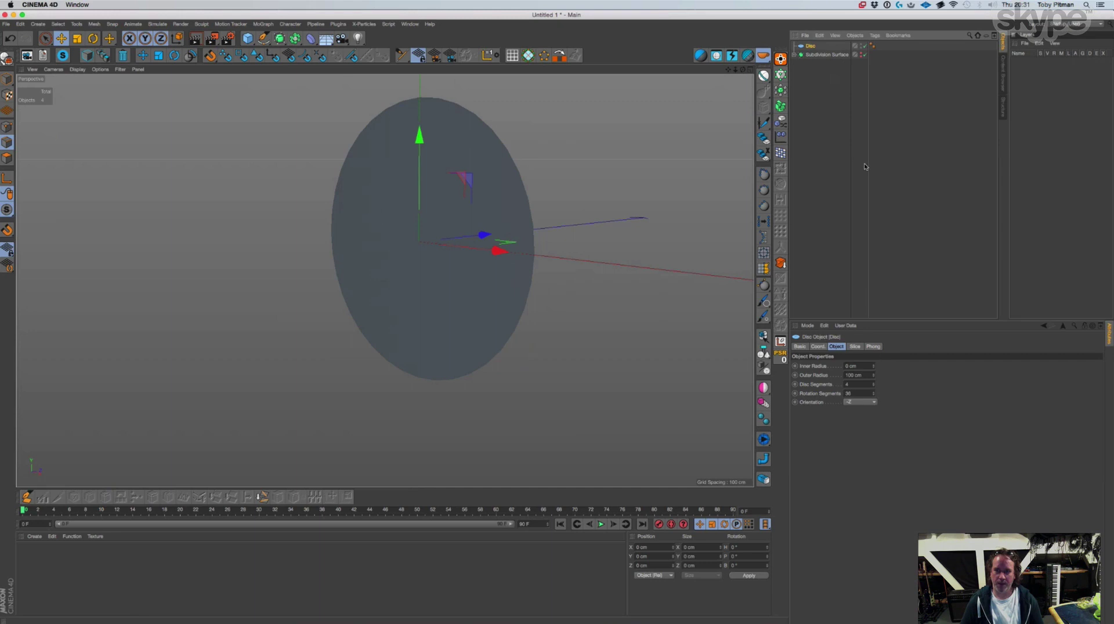
double_click(858, 393)
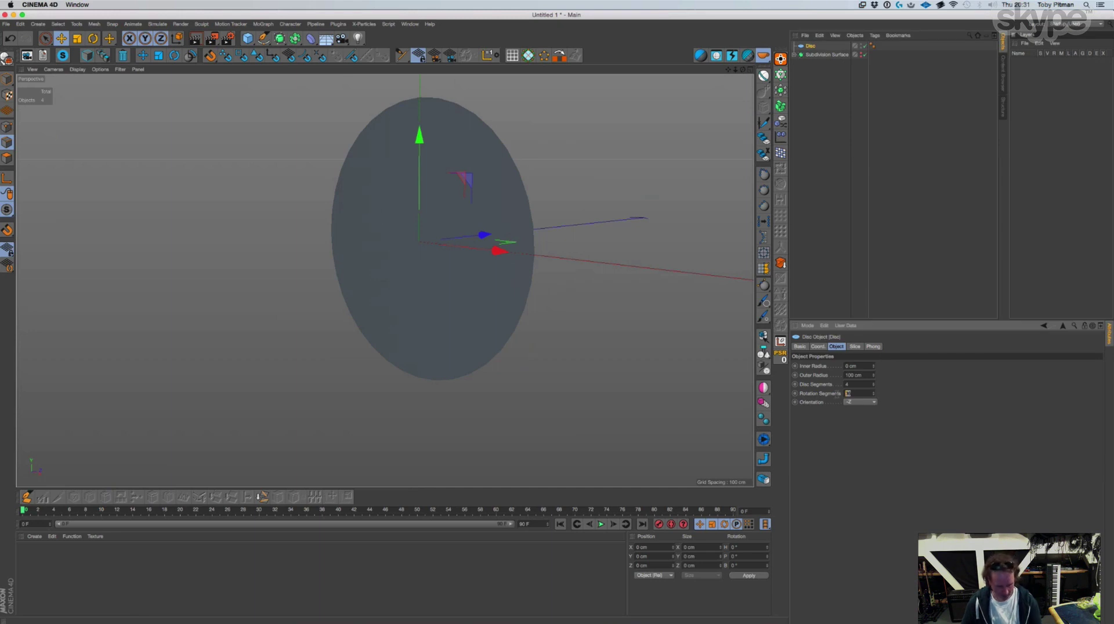
type("18")
key("Return")
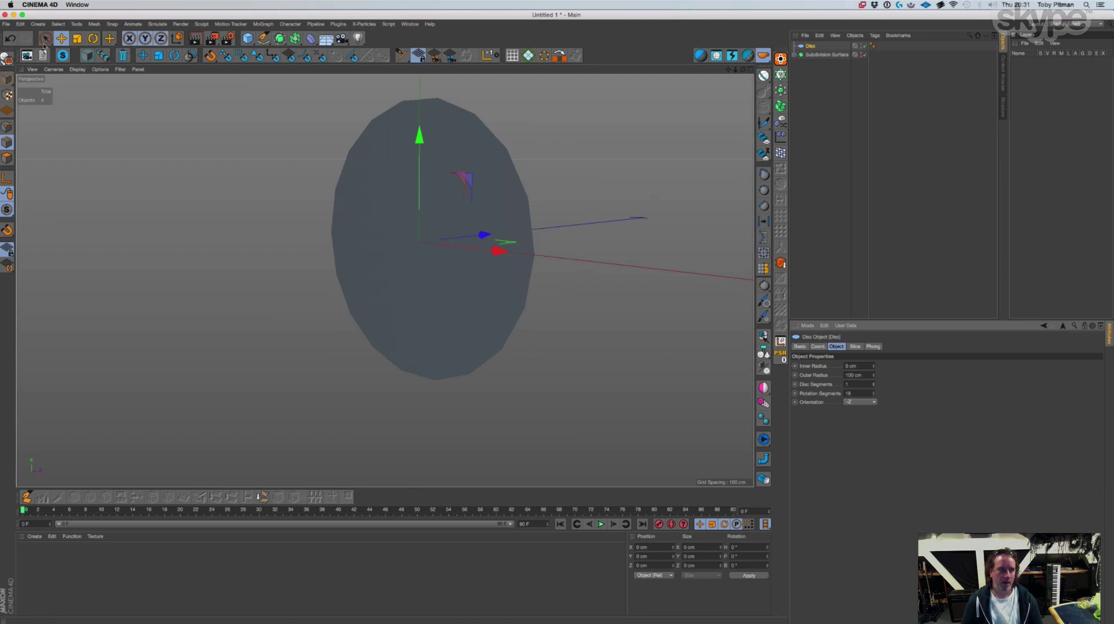
Set the viewport display to Gouraud shading with wireframe lines so the disc's segments show
left_click(77, 71)
left_click(82, 145)
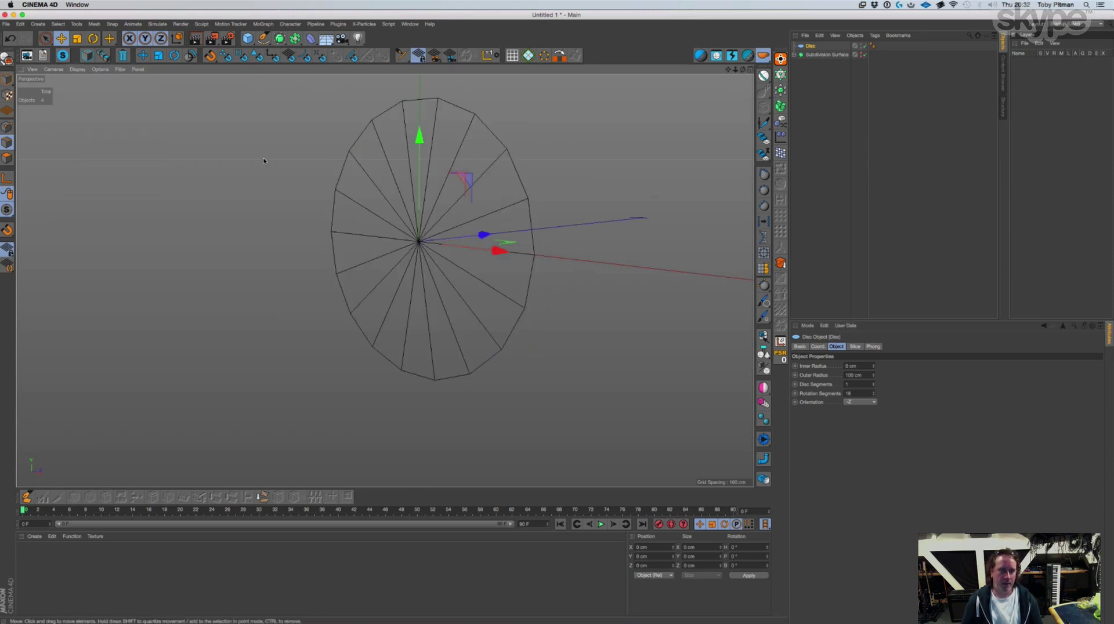
left_click(77, 69)
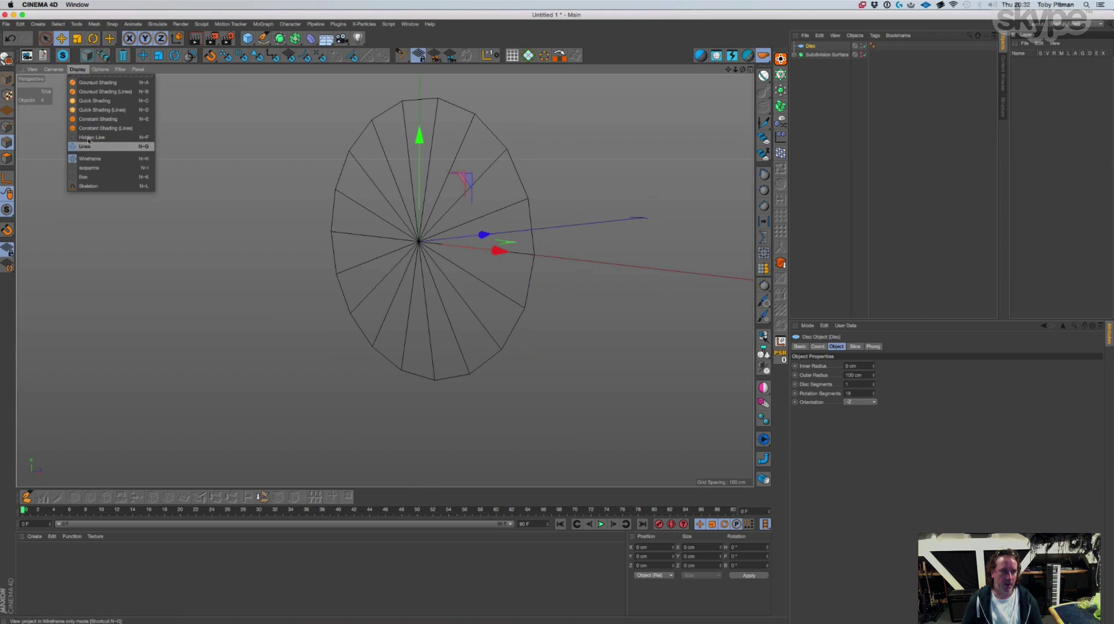
left_click(93, 83)
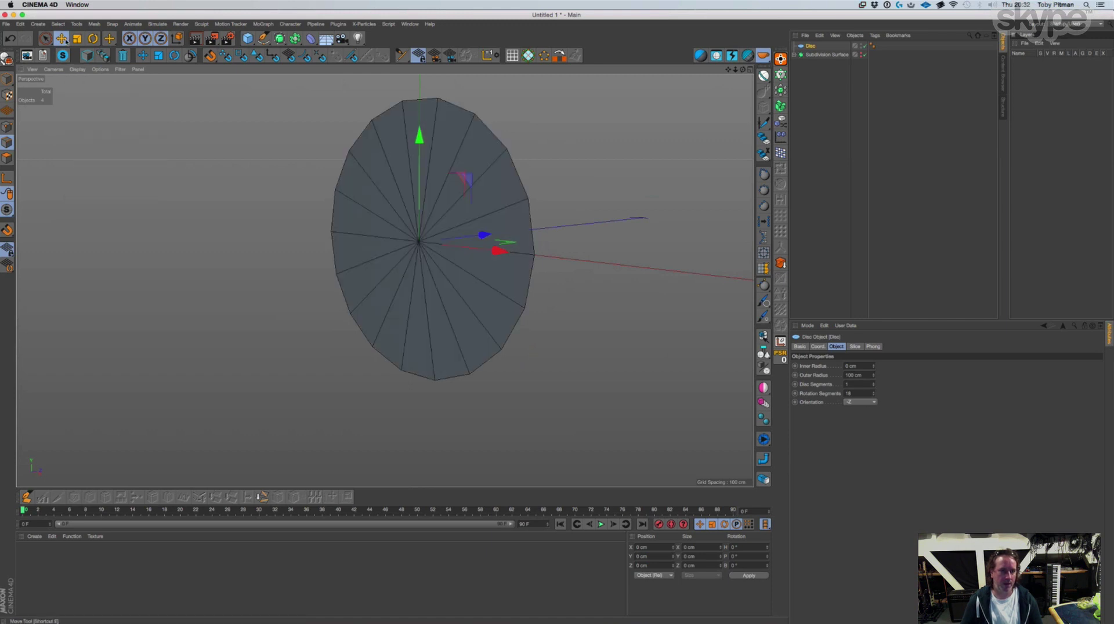
Make the disc editable and move its centre point to about -272 cm in Z to form a long cone
left_click(7, 58)
left_click(7, 127)
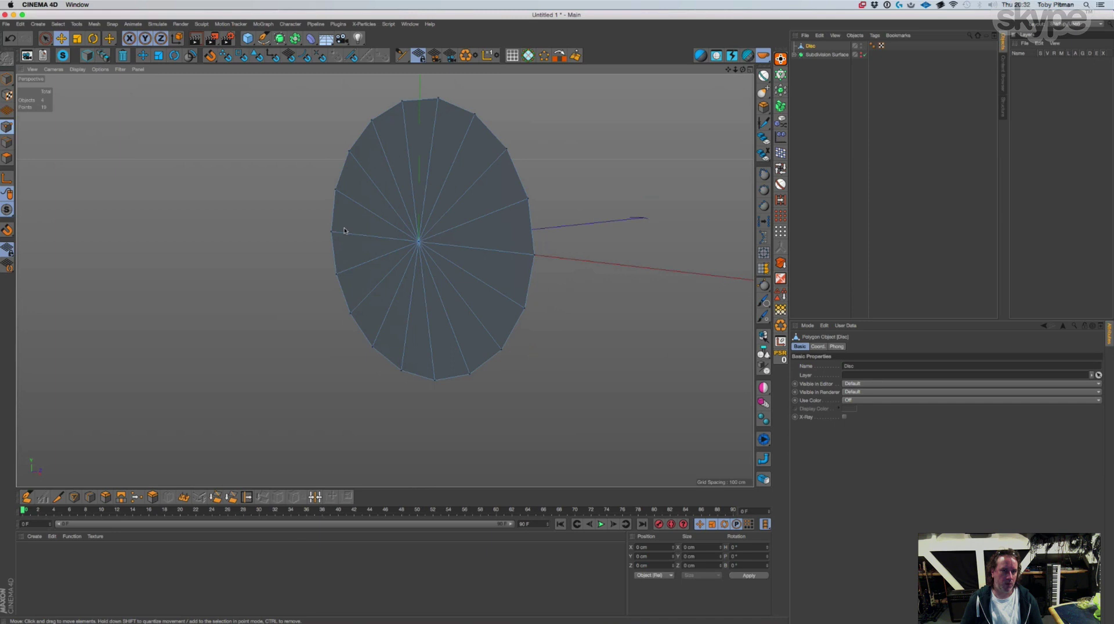
left_click(418, 242)
left_click_drag(484, 236, 278, 253)
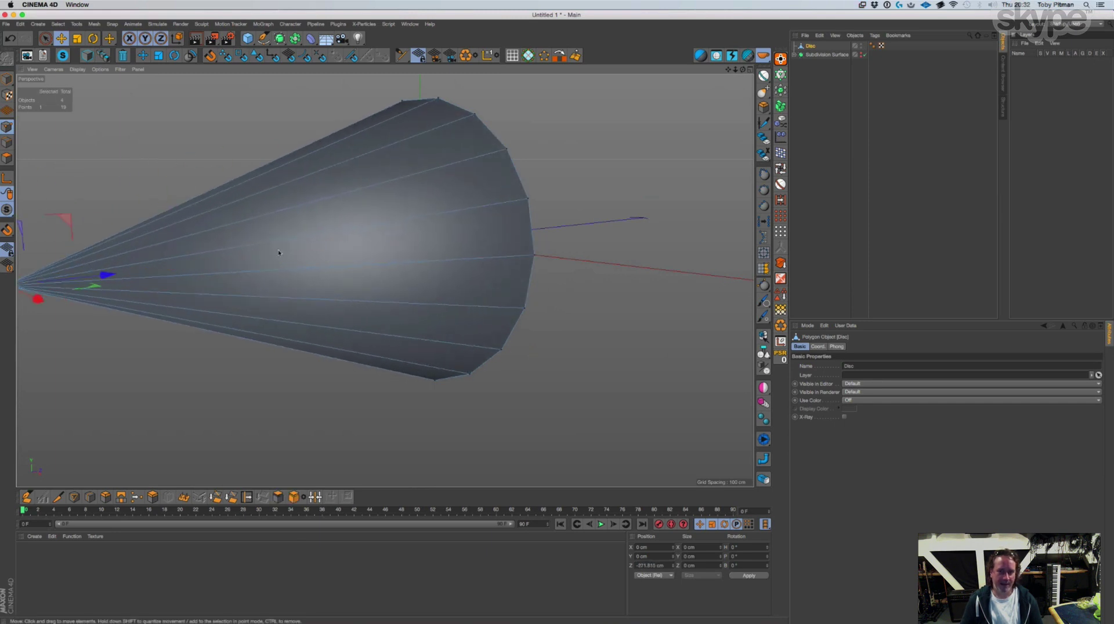
In the front view, cut a closed hexagon through the cone with Line Cut, joining every third outer point
middle_click(446, 252)
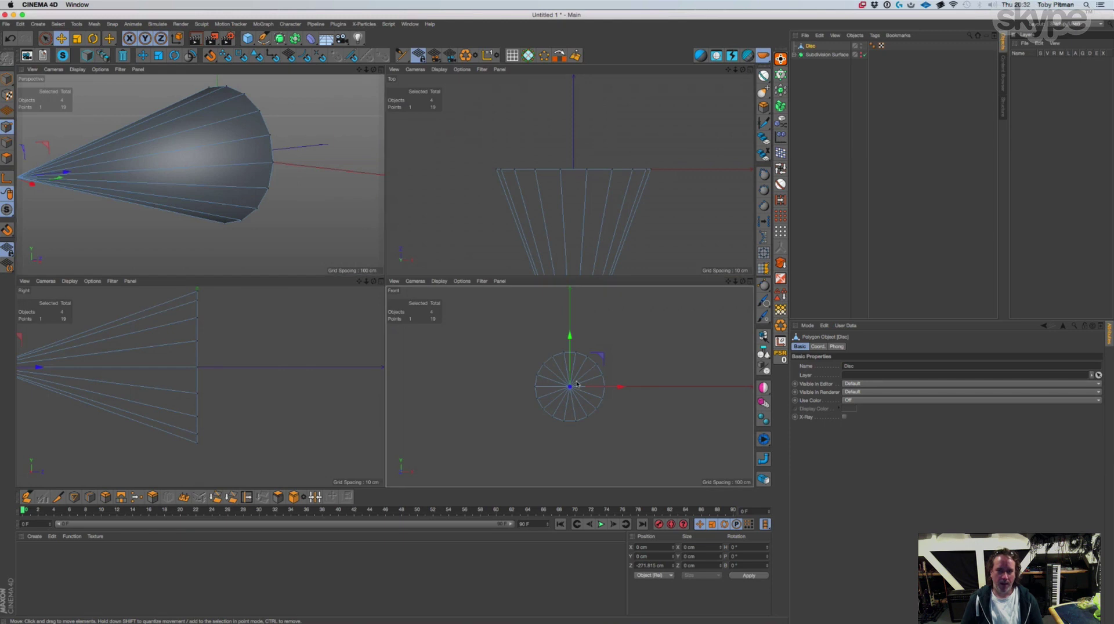
middle_click(569, 383)
scroll(452, 282, "up", 5)
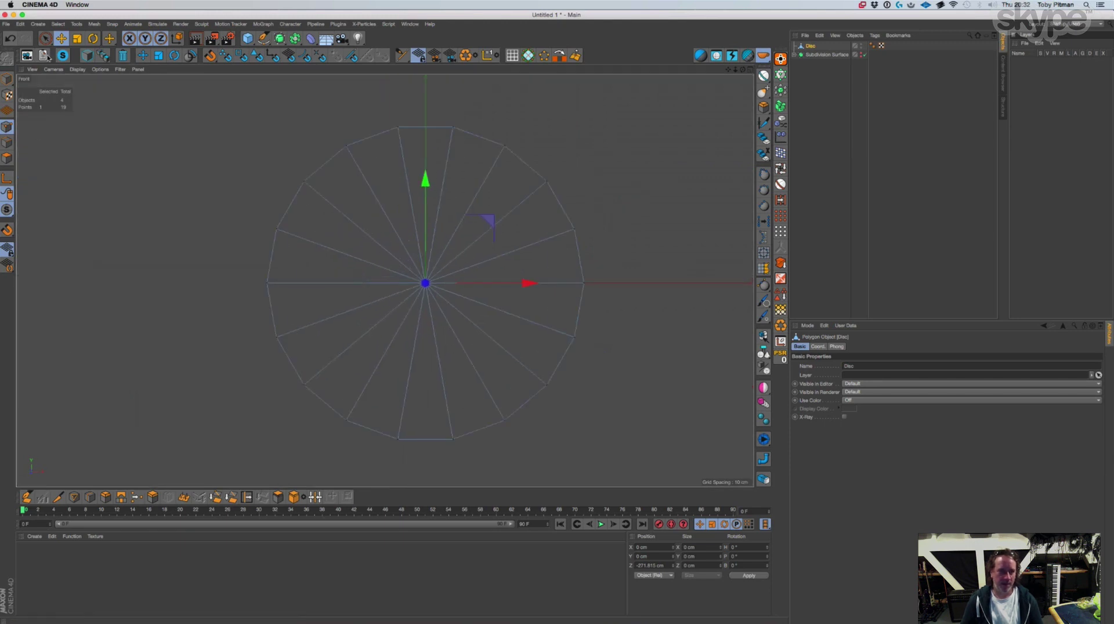
left_click(58, 498)
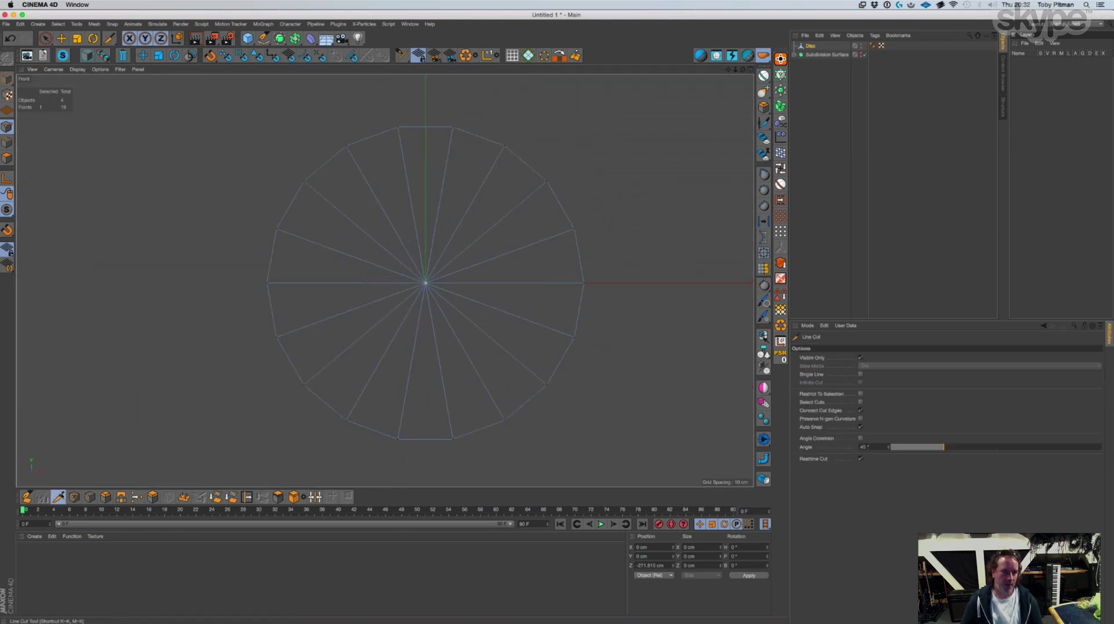
left_click(346, 146)
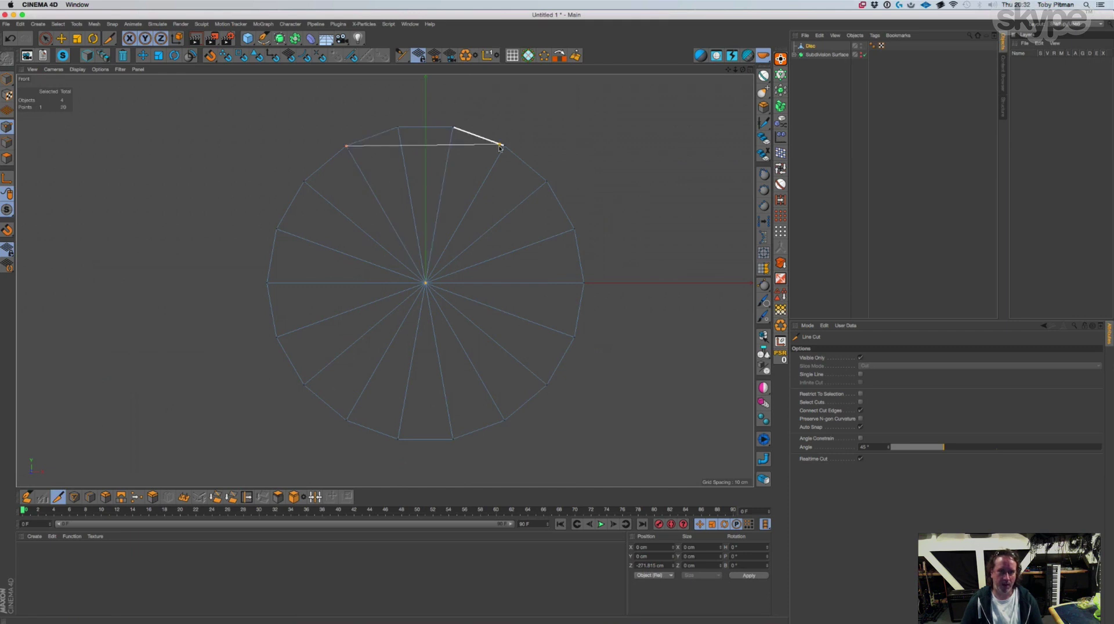
left_click(505, 147)
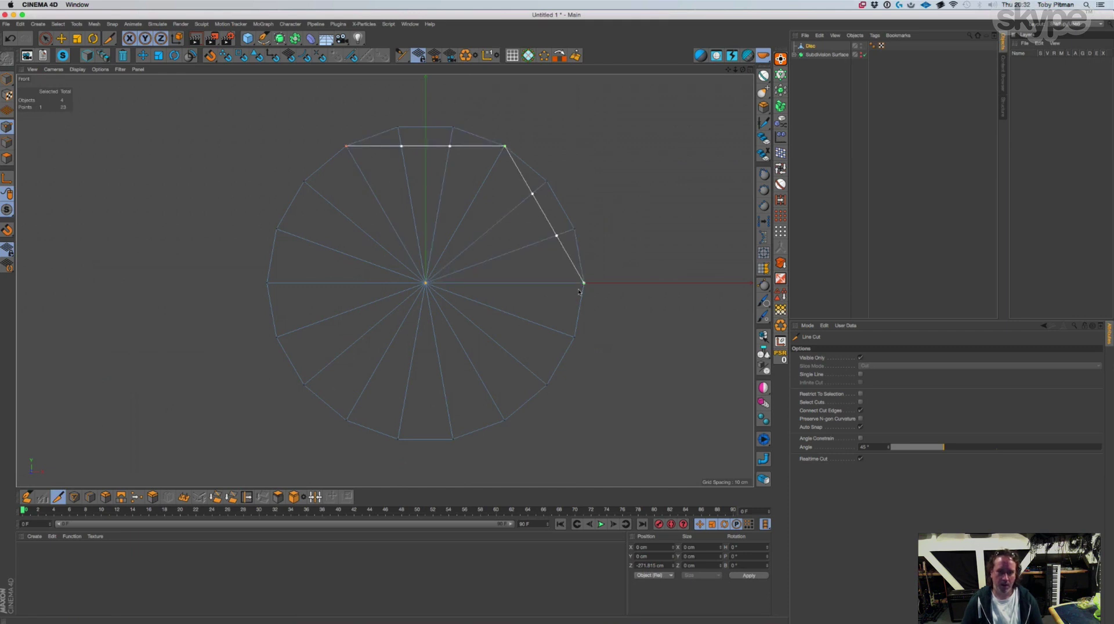
left_click(505, 420)
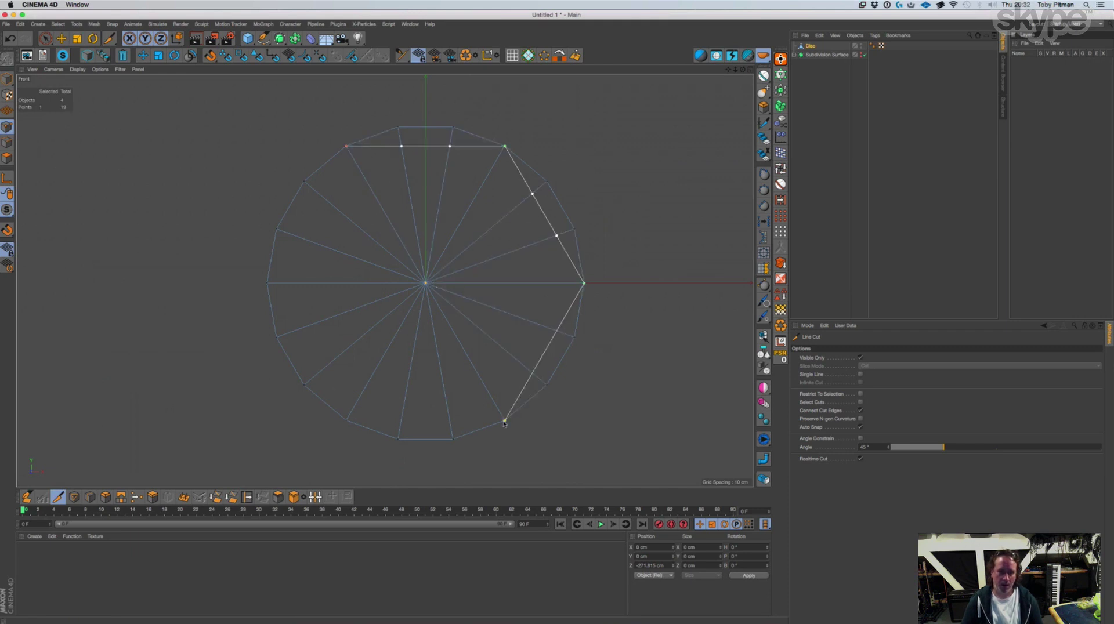
left_click(339, 412)
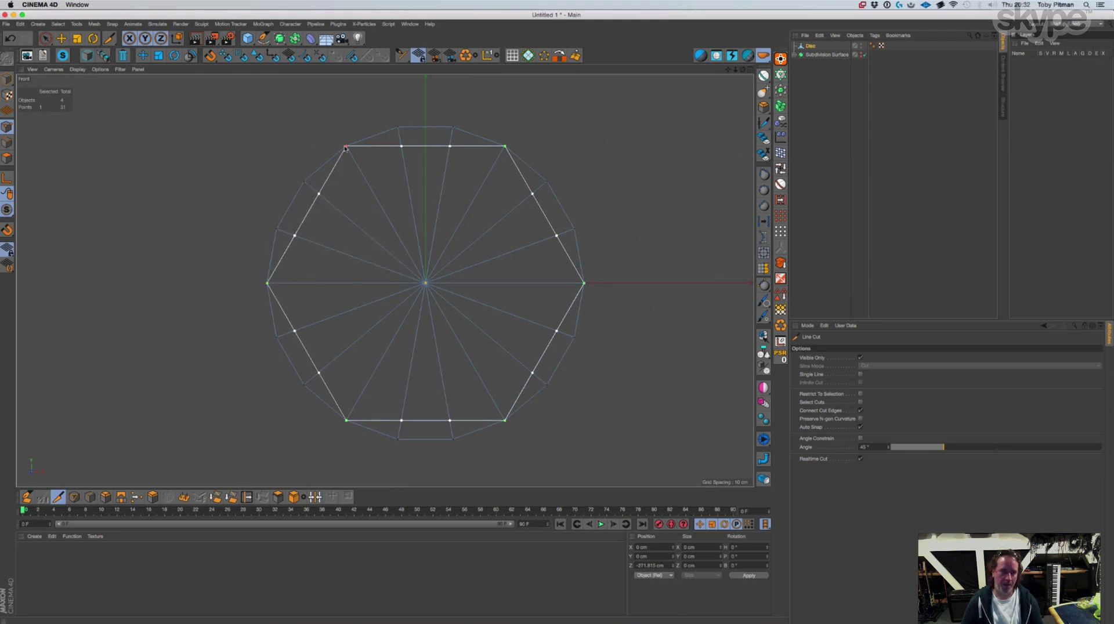
left_click(60, 38)
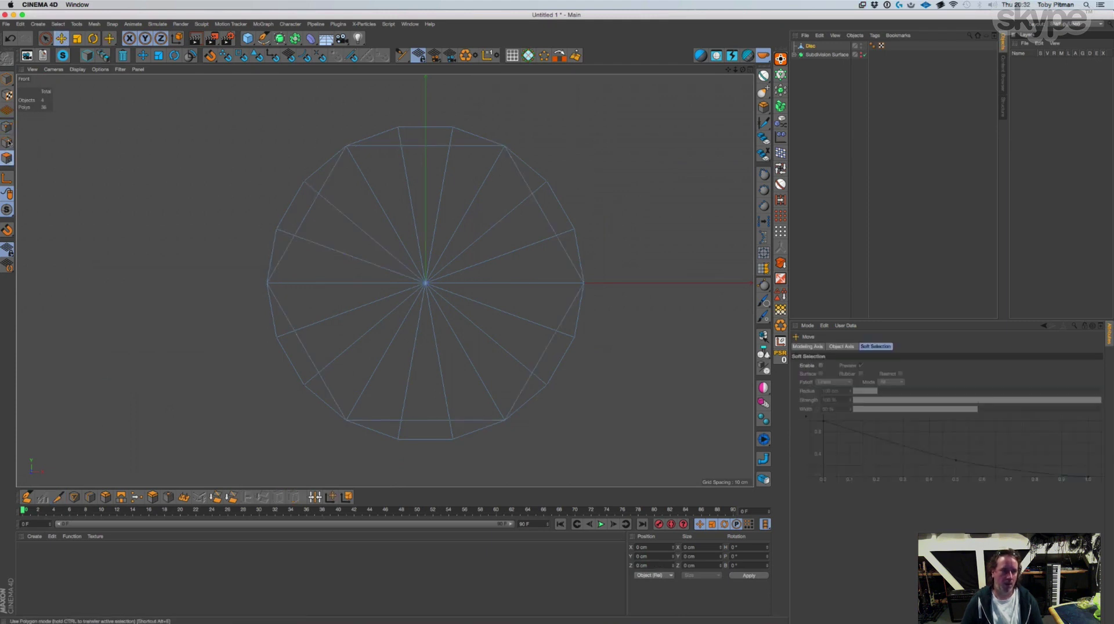
Select all the polygons outside the hexagonal cut and delete them
left_click(46, 37)
left_click_drag(312, 172, 255, 272)
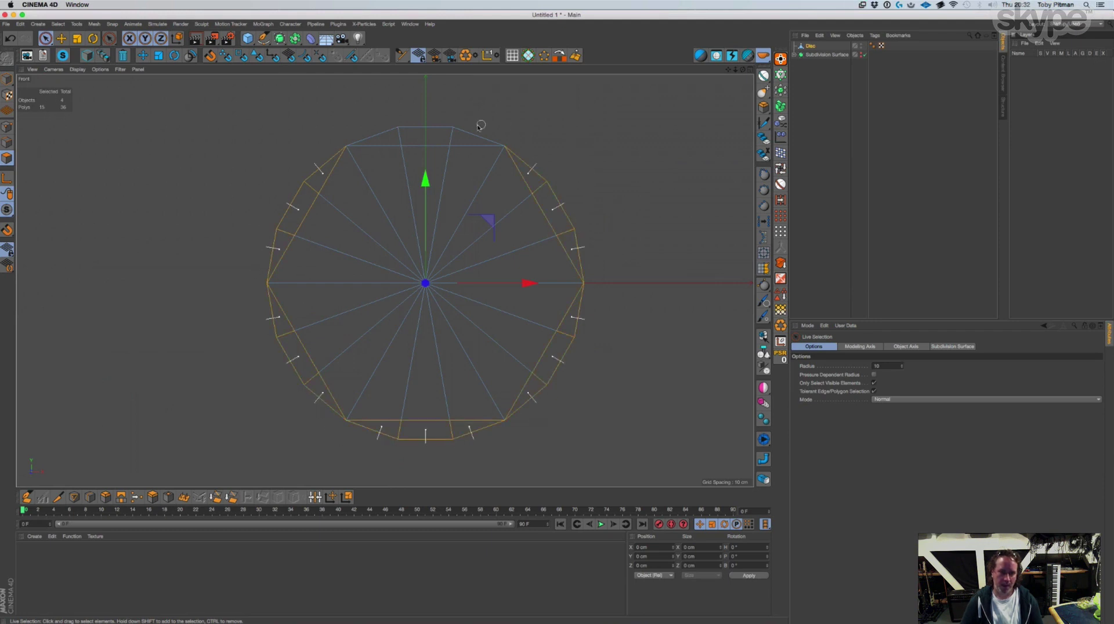
key("Delete")
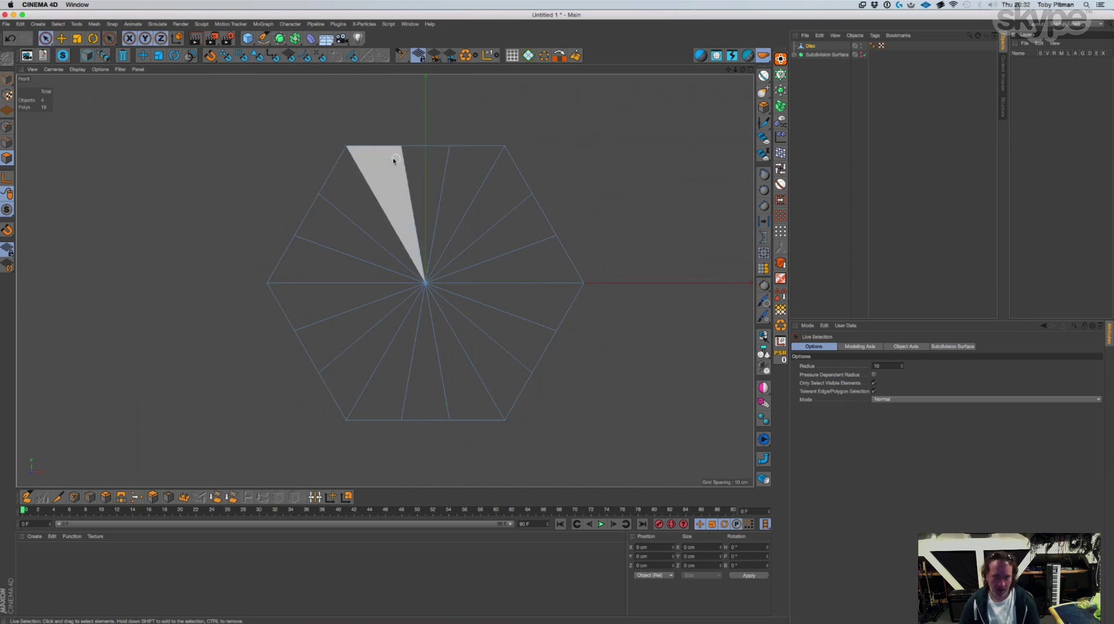
In the perspective view, select the cone's open zigzag edge loop and extrude it along Z into a long hexagonal shaft
middle_click(576, 140)
middle_click(284, 207)
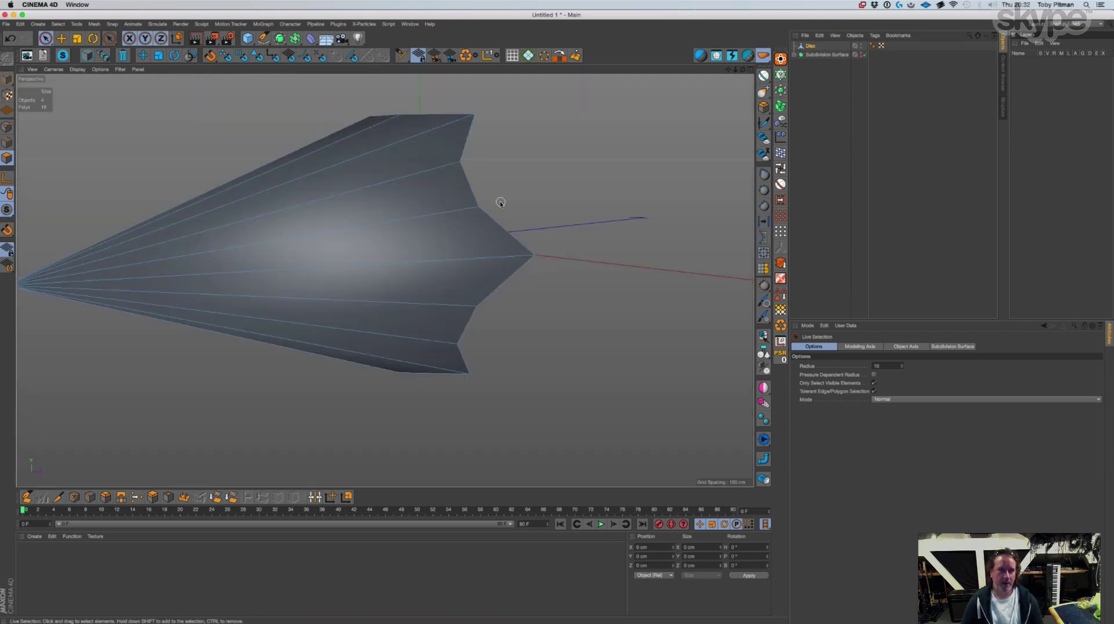
scroll(501, 203, "down", 3)
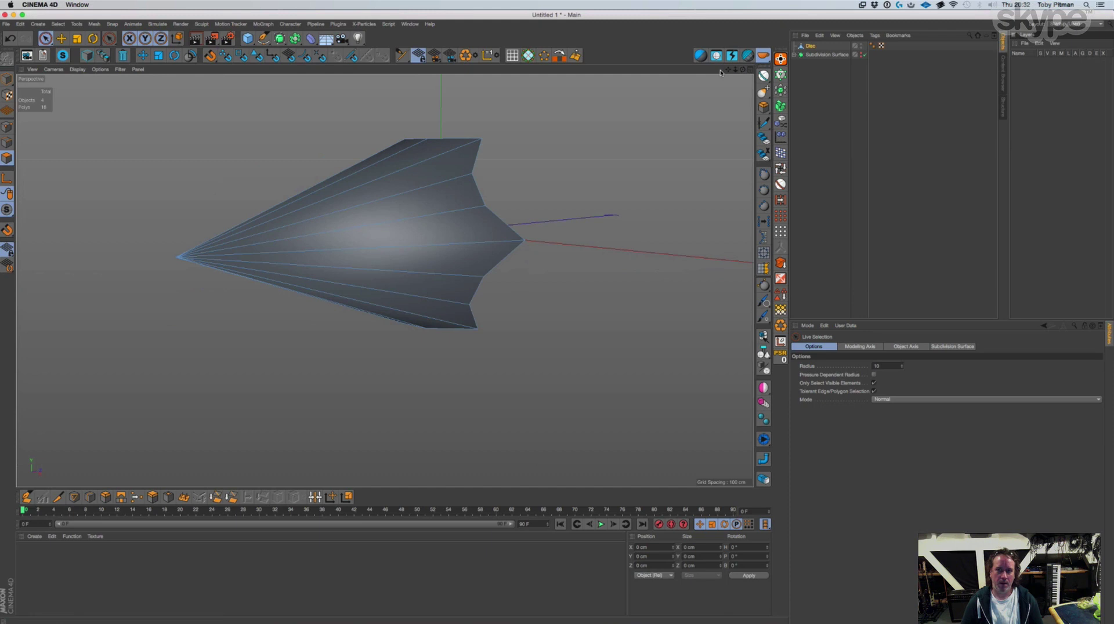
scroll(557, 318, "down", 4)
scroll(558, 317, "up", 1)
left_click_drag(557, 318, 557, 318, "alt")
left_click(61, 38)
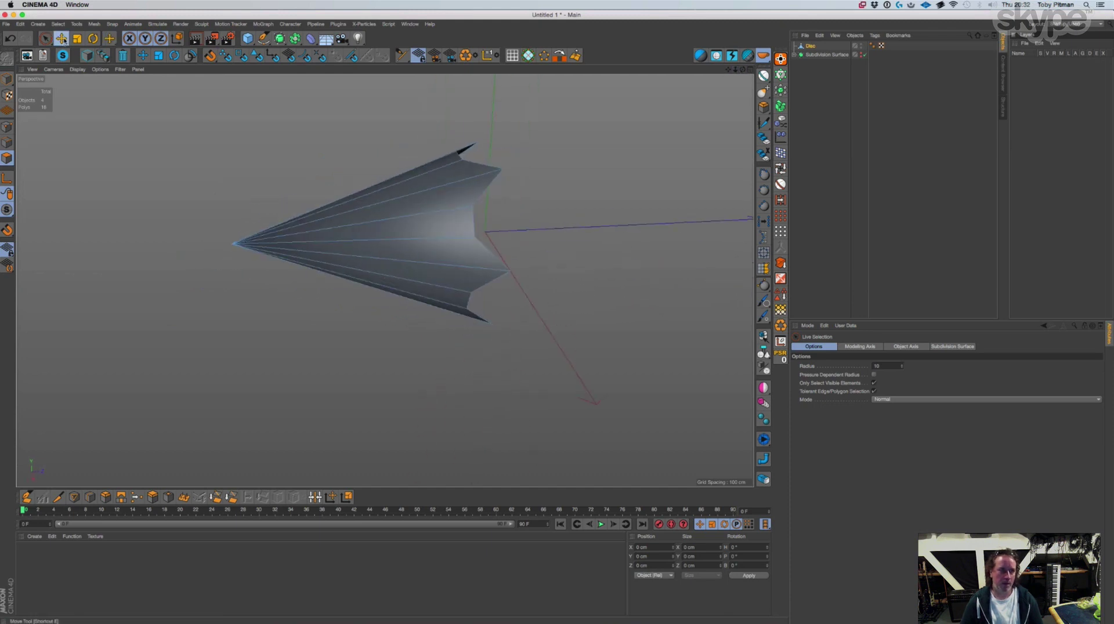
left_click(7, 143)
double_click(475, 215)
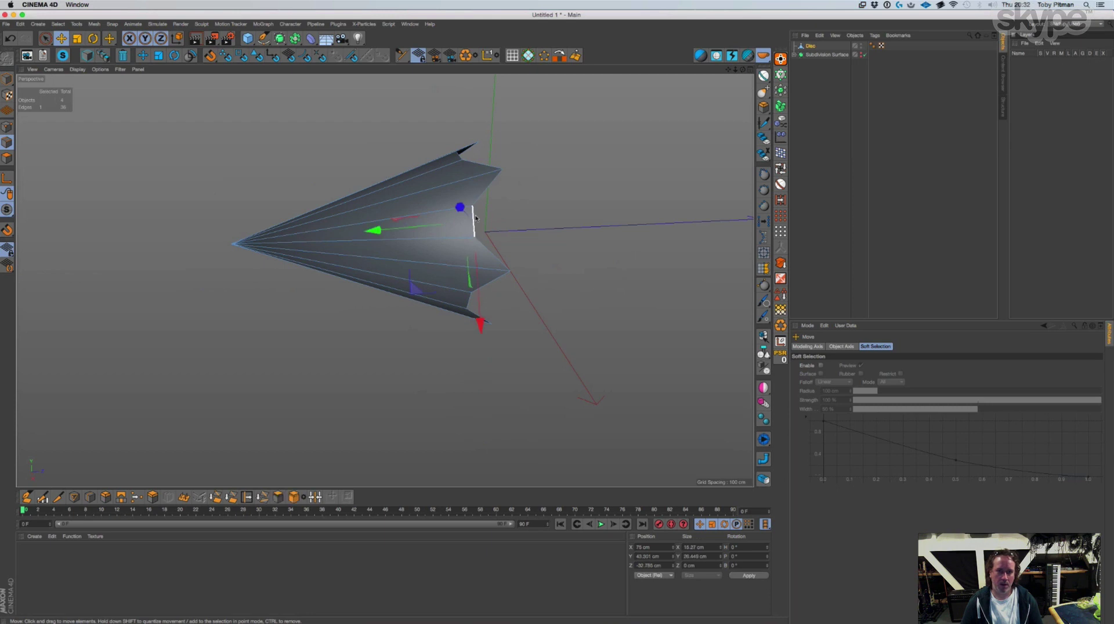
left_click_drag(569, 227, 581, 318, "ctrl")
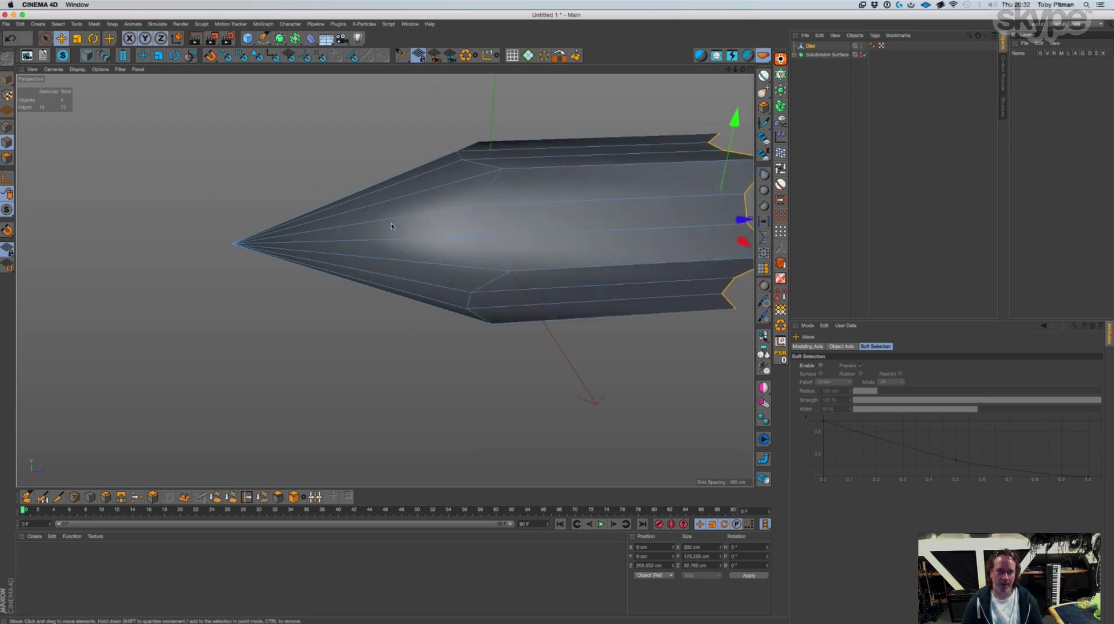
Bevel the zigzag edge loop between the cone and the hexagonal shaft in Solid mode, with an offset of about 5.2 cm
double_click(472, 224)
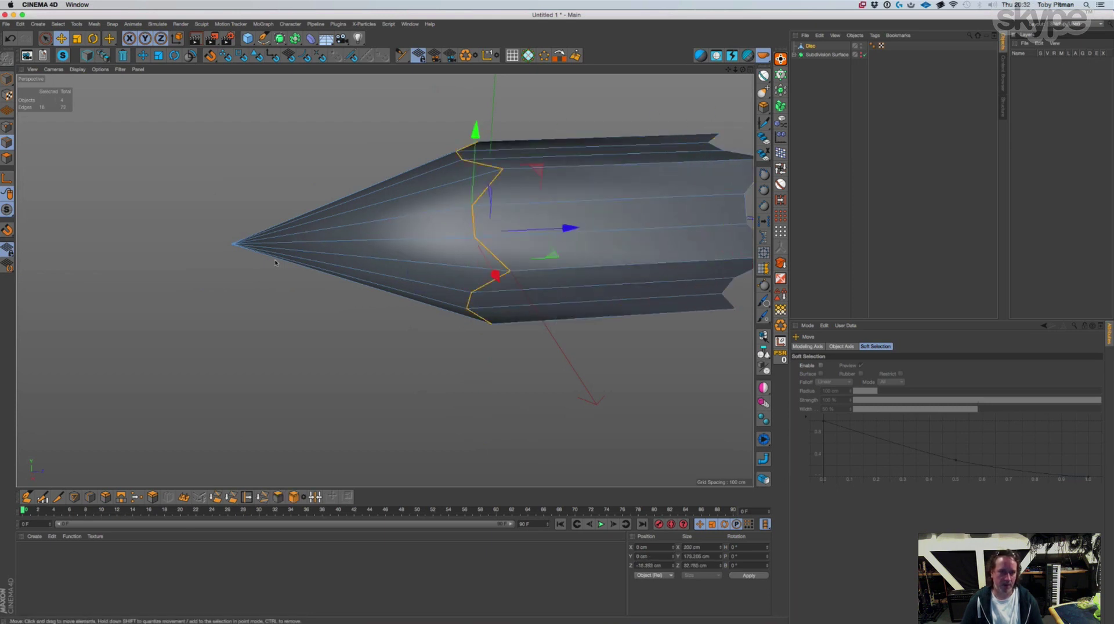
left_click(152, 497)
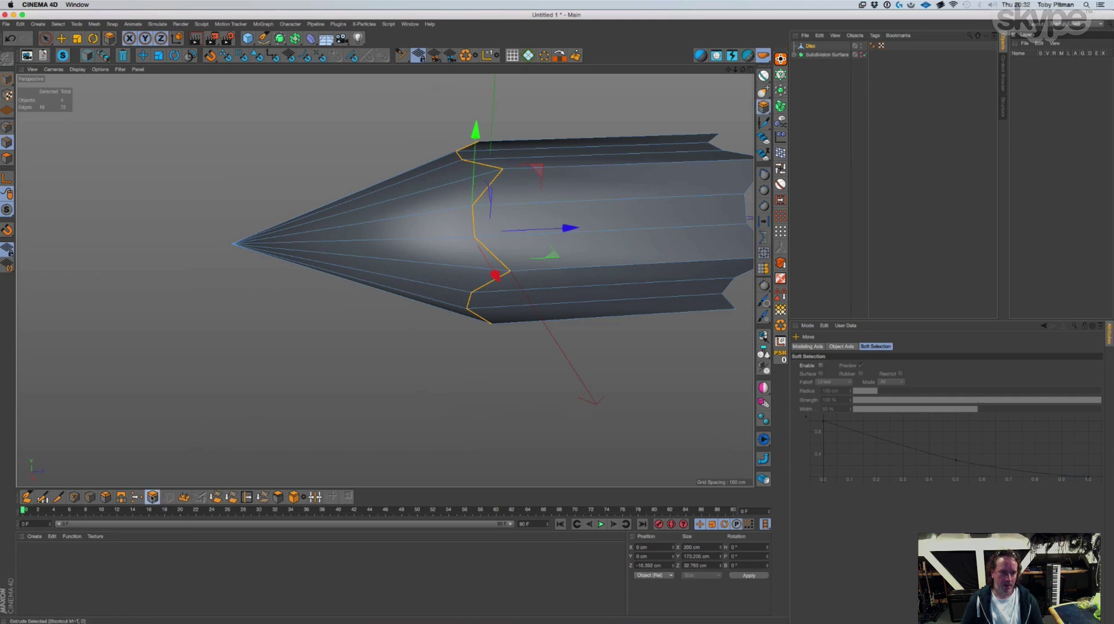
left_click(105, 497)
left_click_drag(552, 325, 557, 320)
left_click(836, 366)
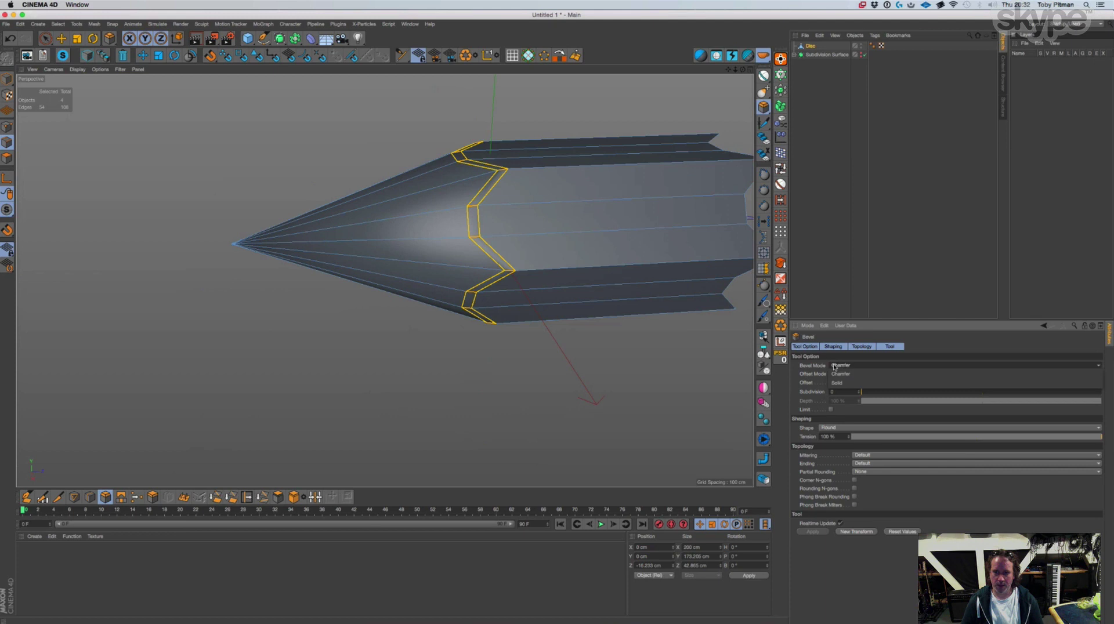
left_click(838, 383)
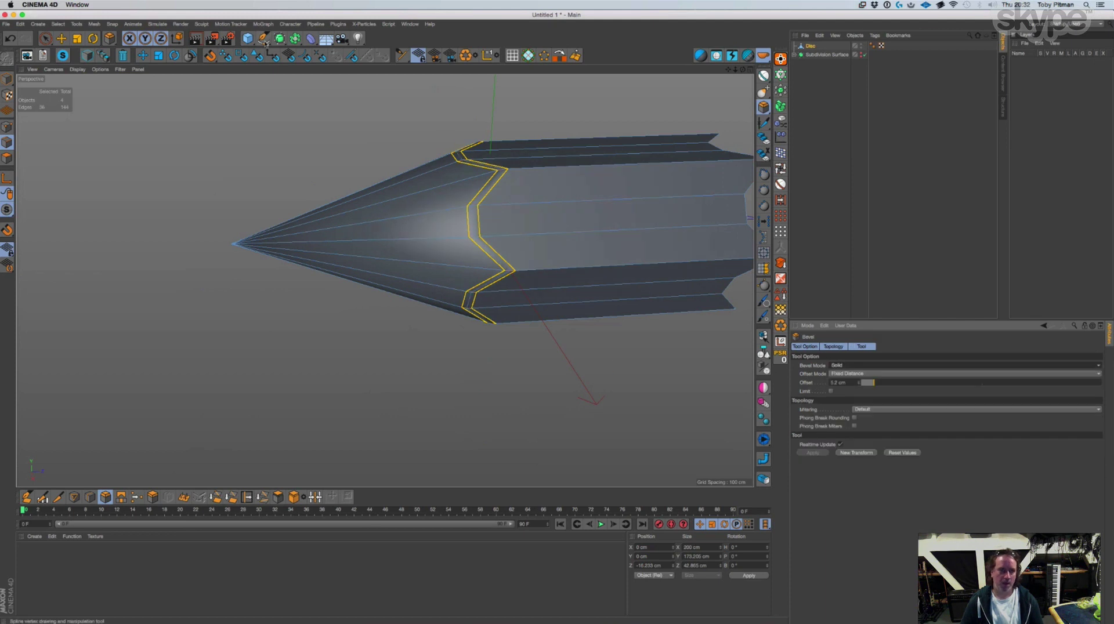
Put the disc under a new Subdivision Surface and add a loop cut around the cone close to its tip, at about 89% offset
left_click_drag(282, 39, 300, 50, "alt")
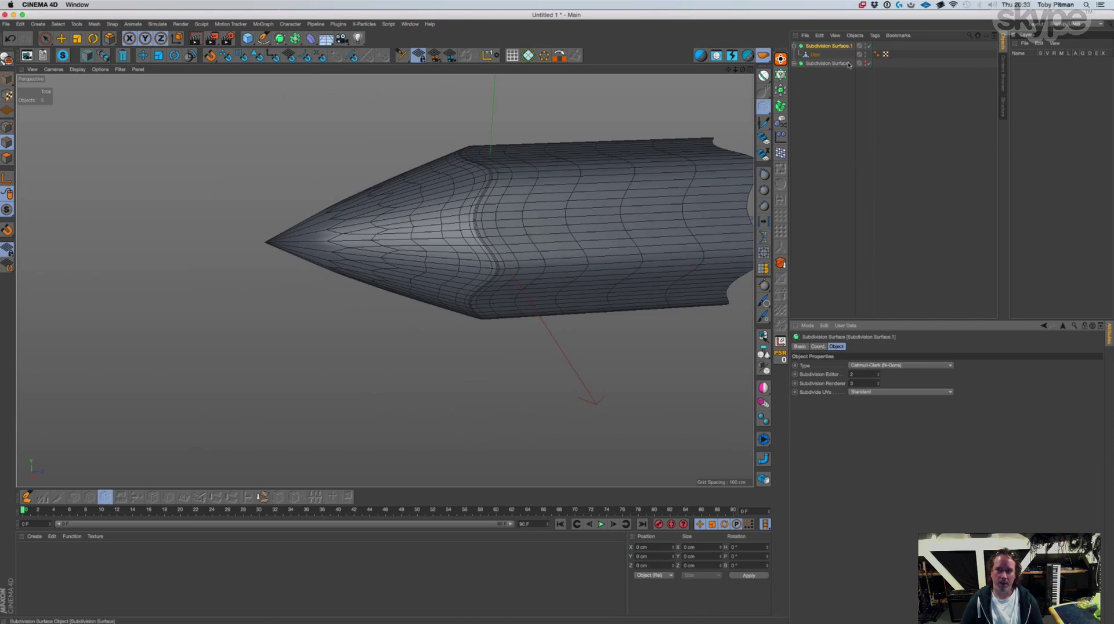
left_click(816, 55)
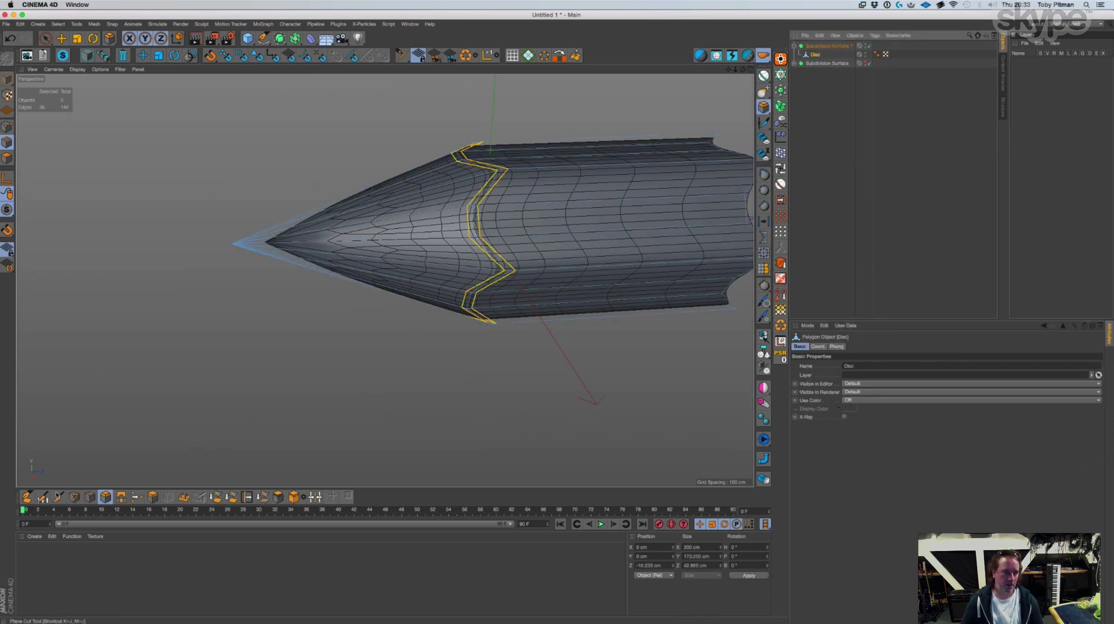
left_click(58, 496)
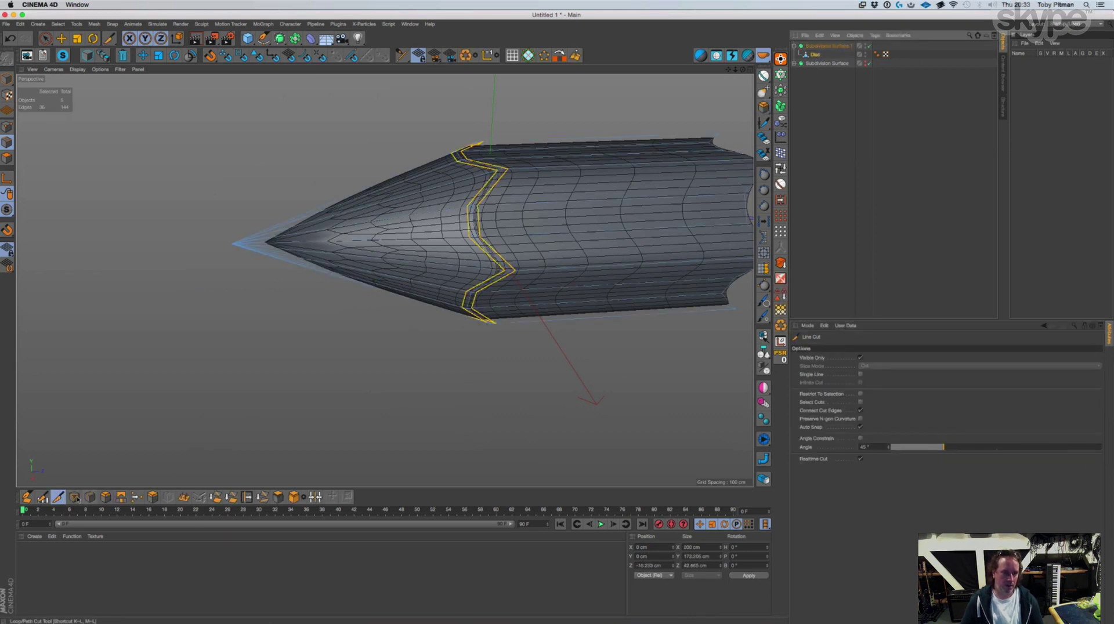
key("k")
key("l")
left_click(261, 256)
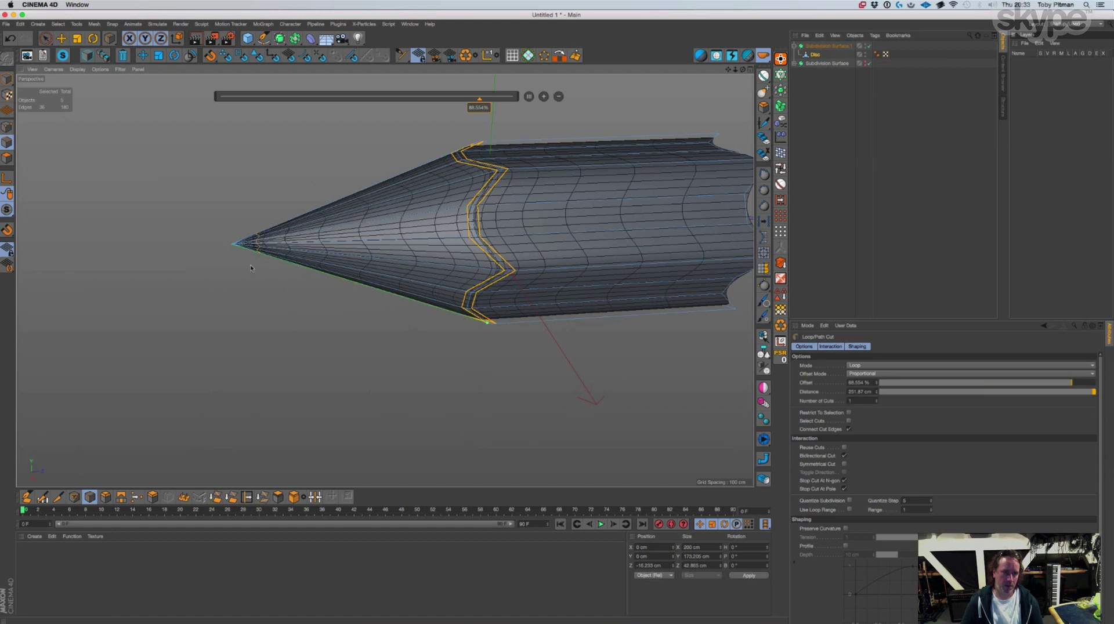
left_click(815, 116)
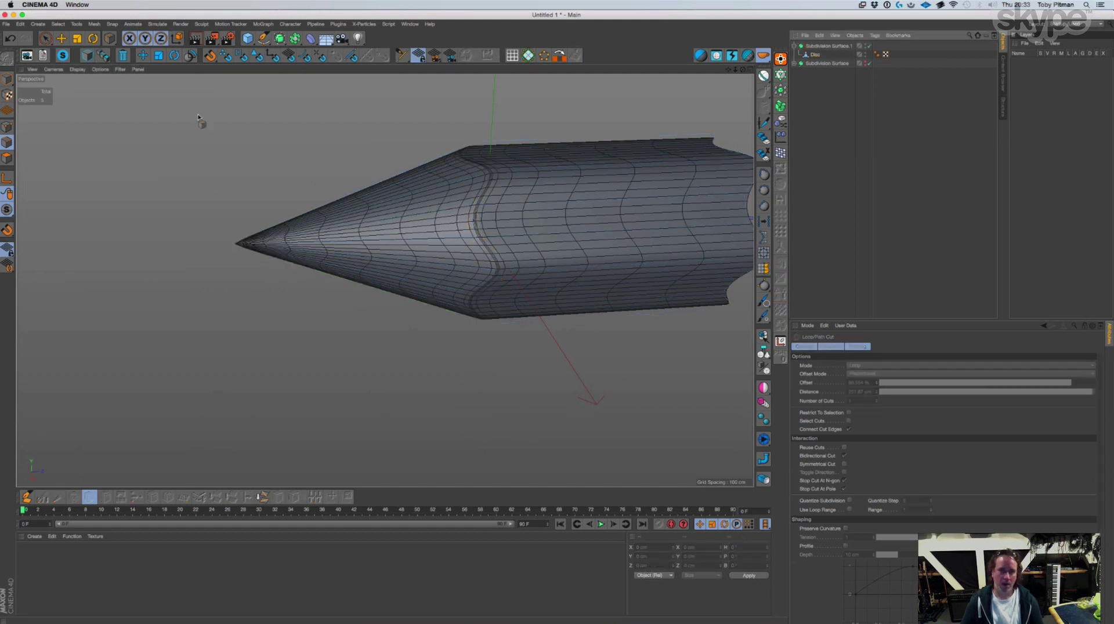
Show the smoothed pencil shape with plain Gouraud shading, without wireframe lines, and inspect it from an angle
left_click(72, 70)
left_click(90, 81)
mouse_move(236, 147)
left_mouse_down("alt")
mouse_move(254, 200)
mouse_move(262, 97)
mouse_move(557, 323)
mouse_move(243, 234)
left_mouse_up("alt")
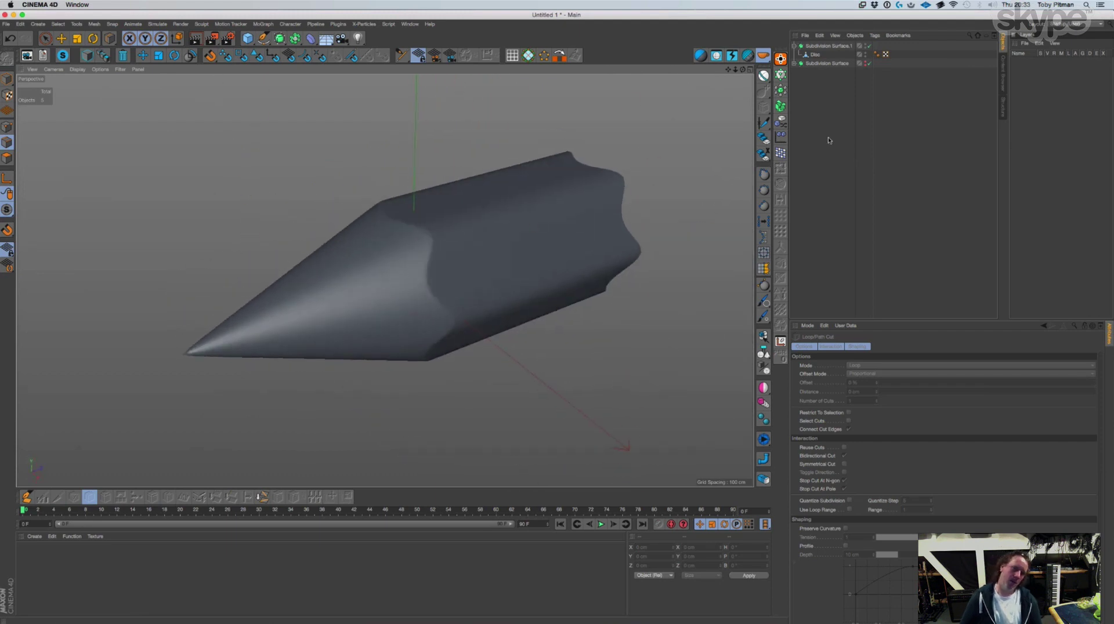